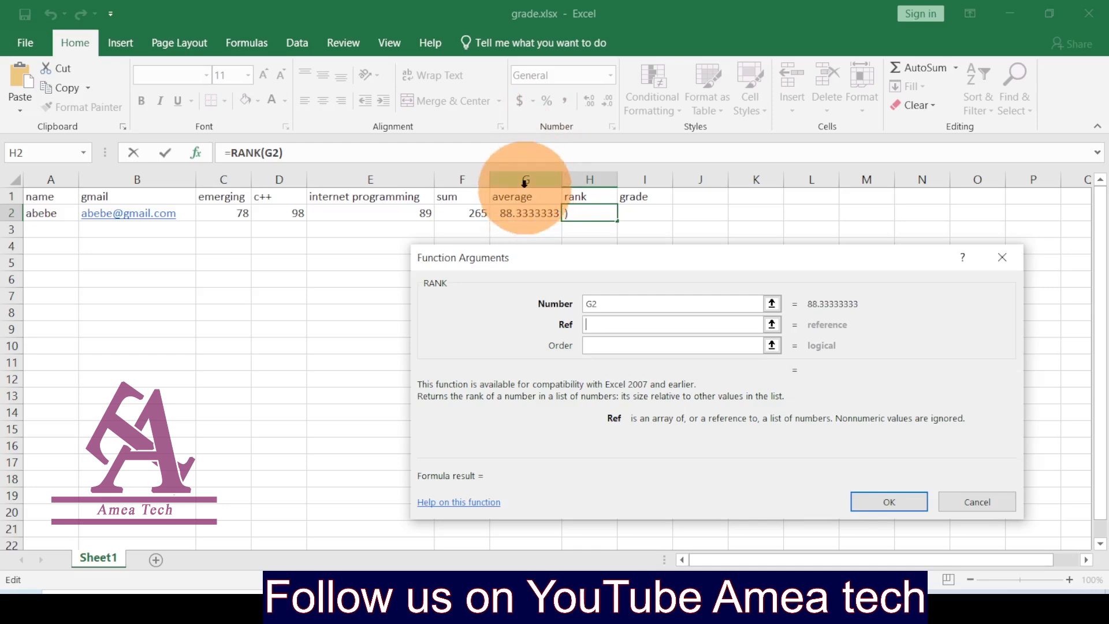
Step: Finish H2's formula as =RANK(G2,G:G) so it shows rank 1, then move to I2
click(524, 183)
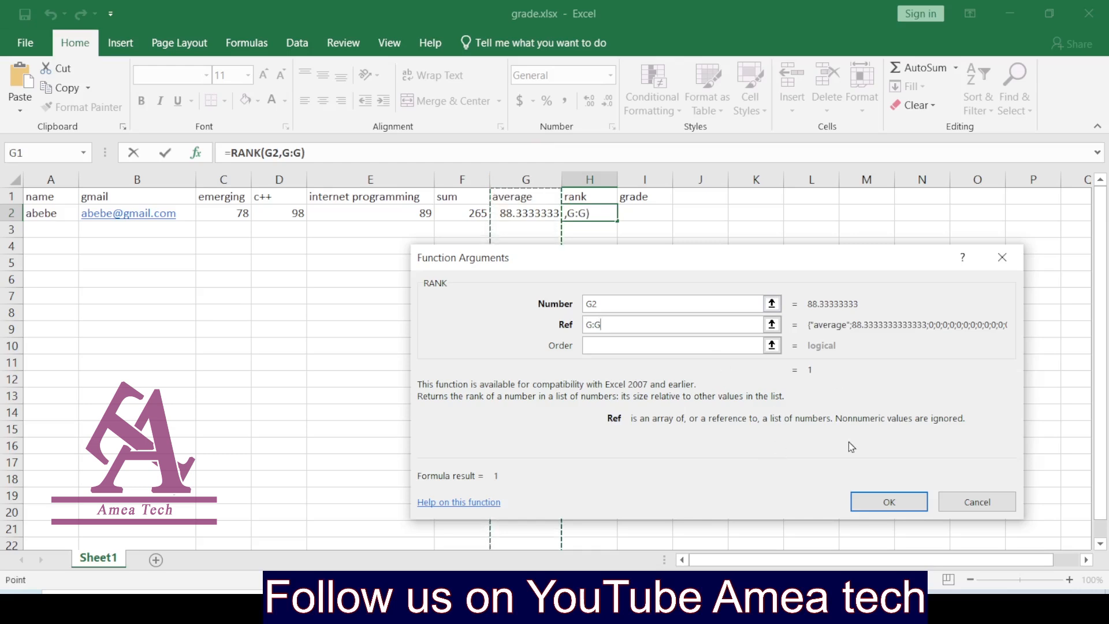
click(881, 500)
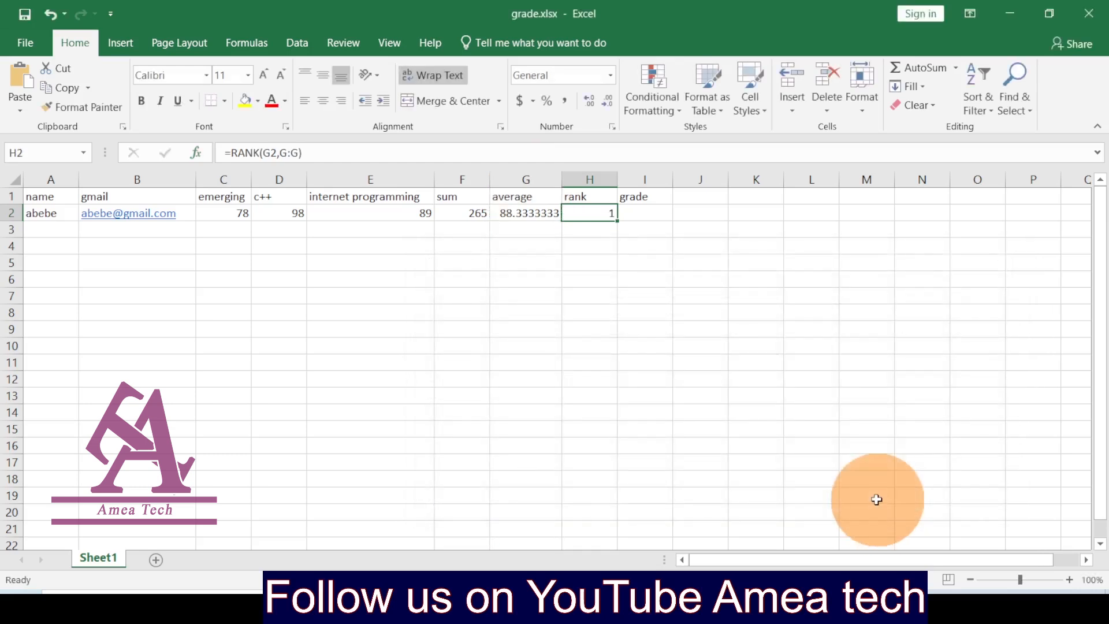
click(640, 212)
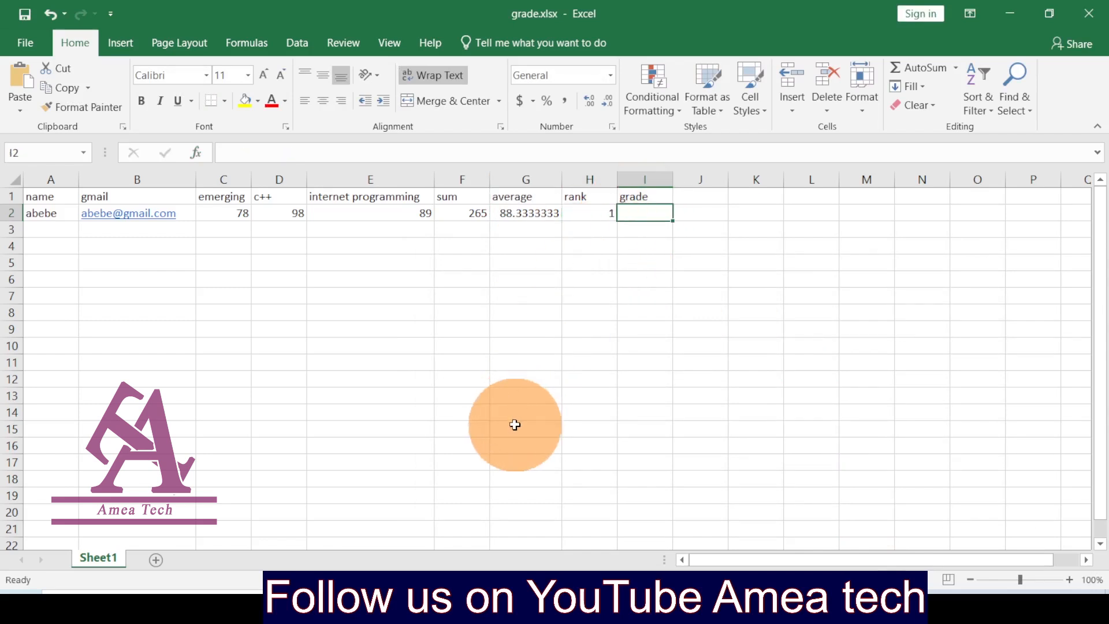
Step: Insert the IF function into cell I2
click(193, 154)
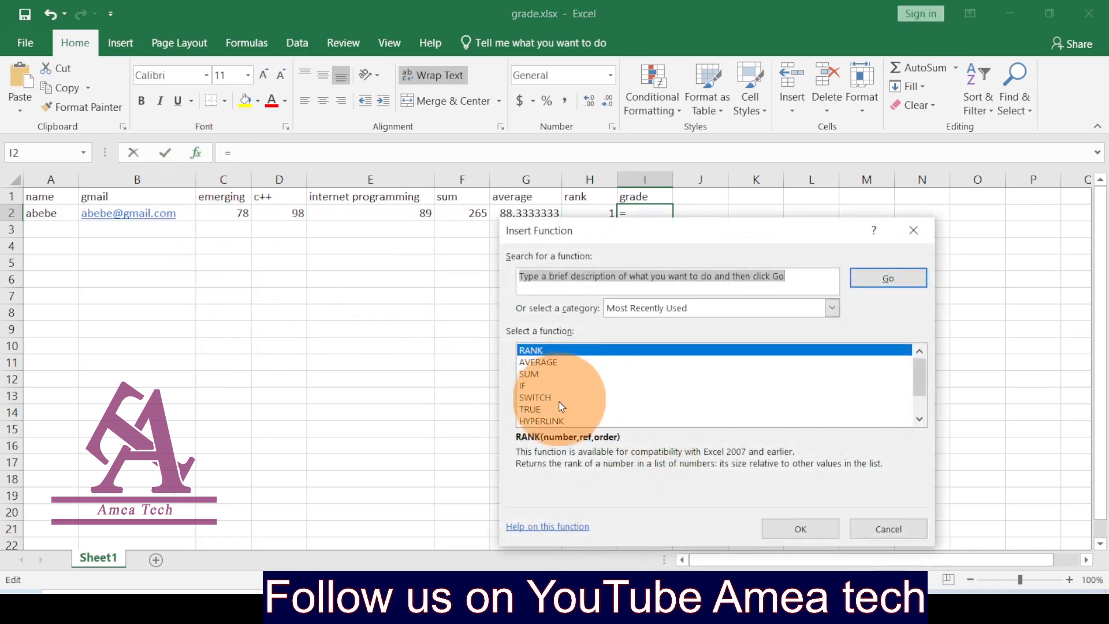
click(525, 386)
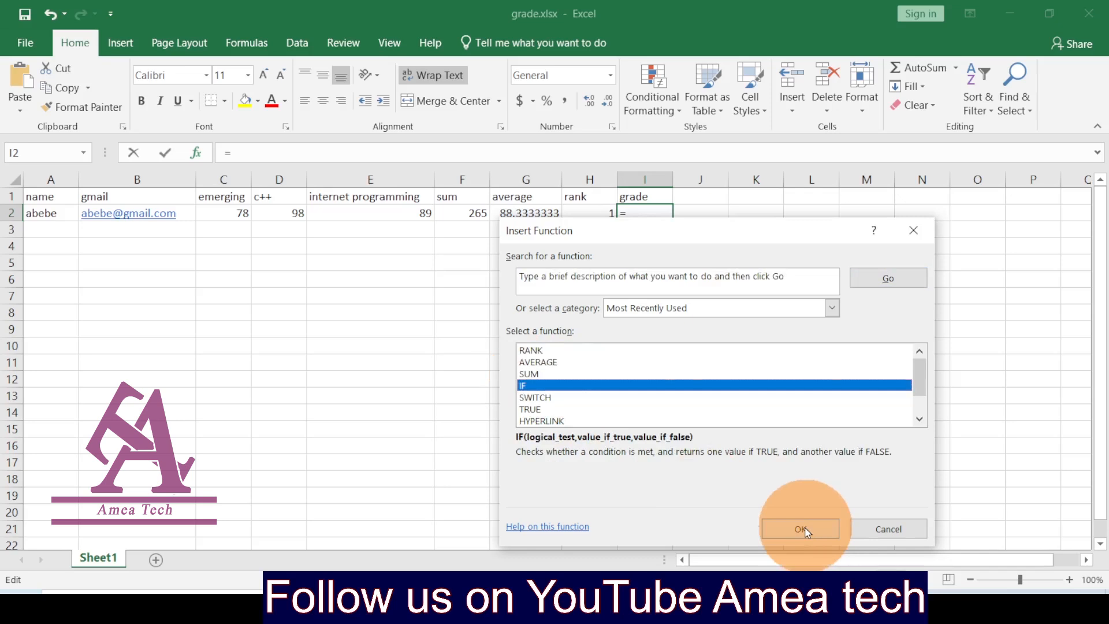
click(806, 530)
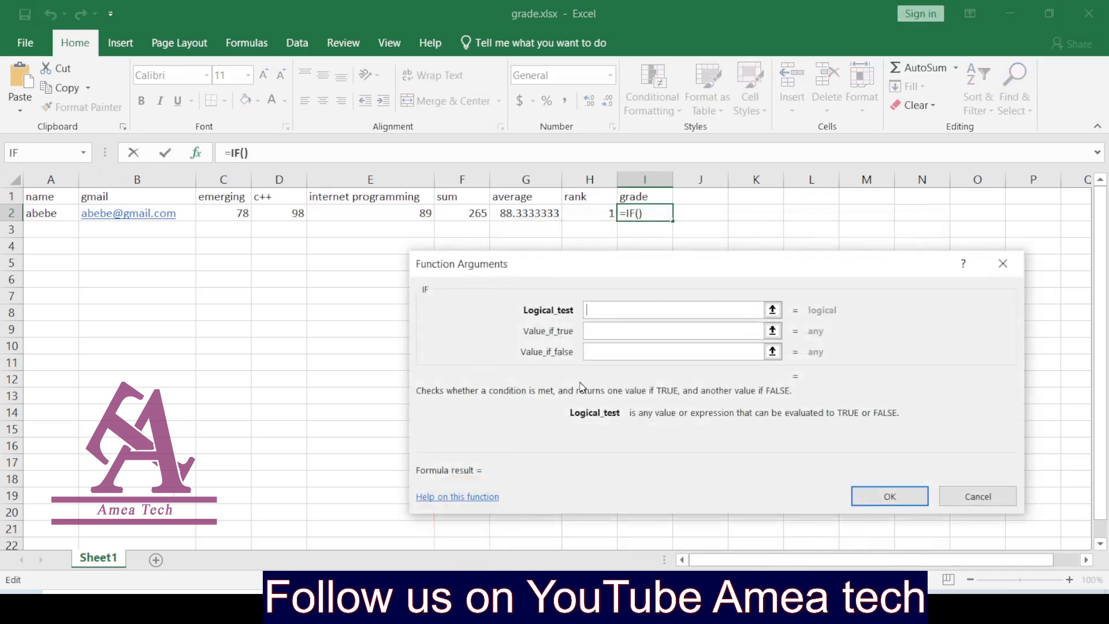
Step: Set the IF test G2>=90 returning "A+", nesting another IF as the false value
click(517, 214)
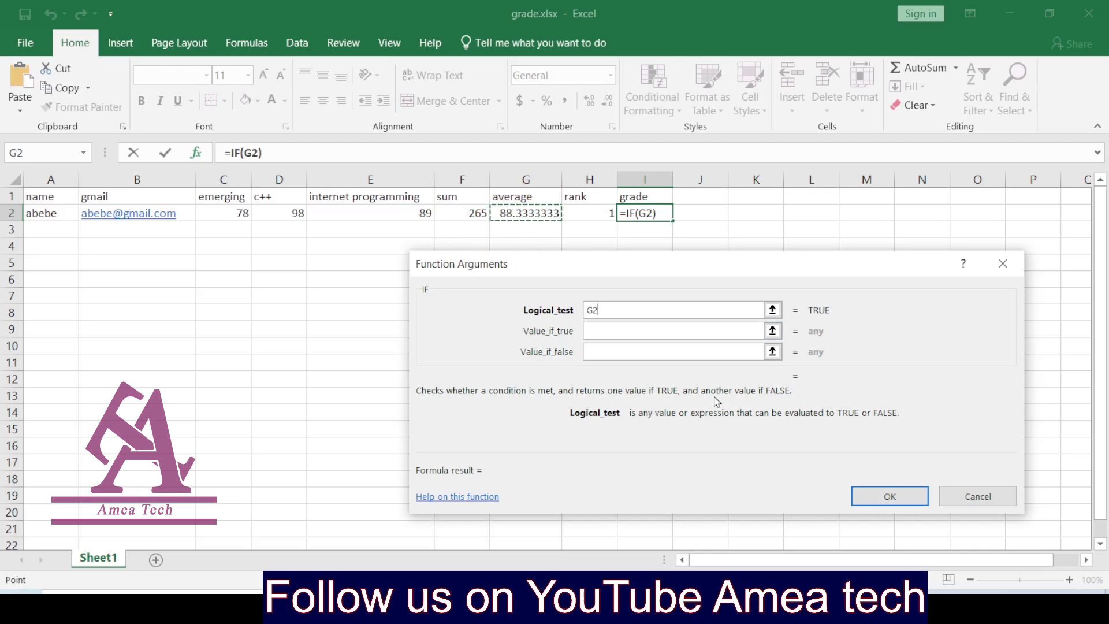
text(>=)
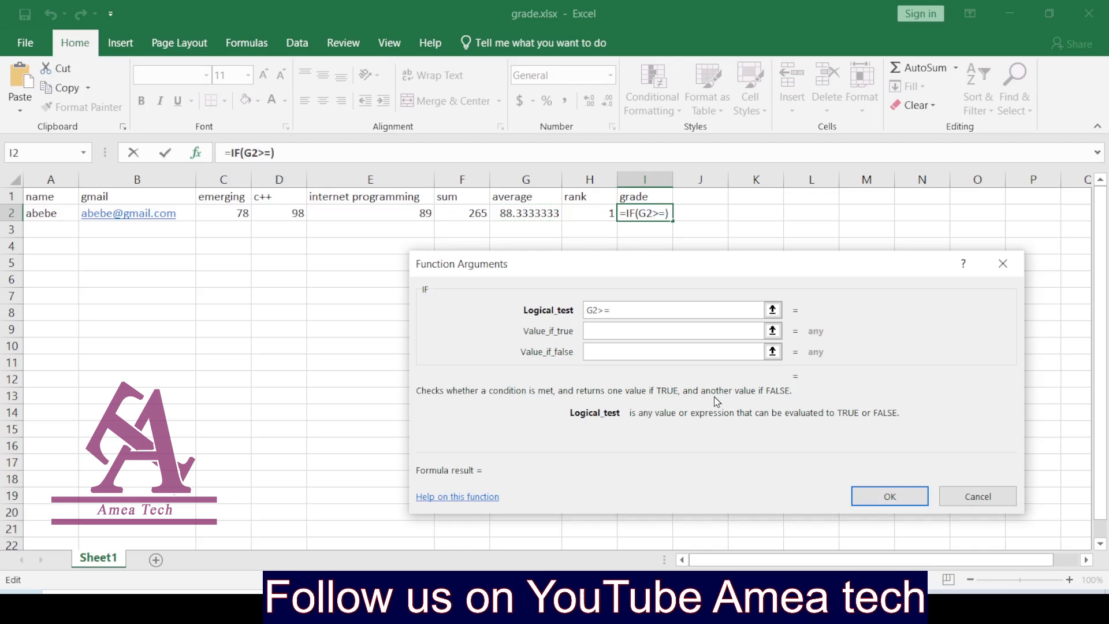
text(90)
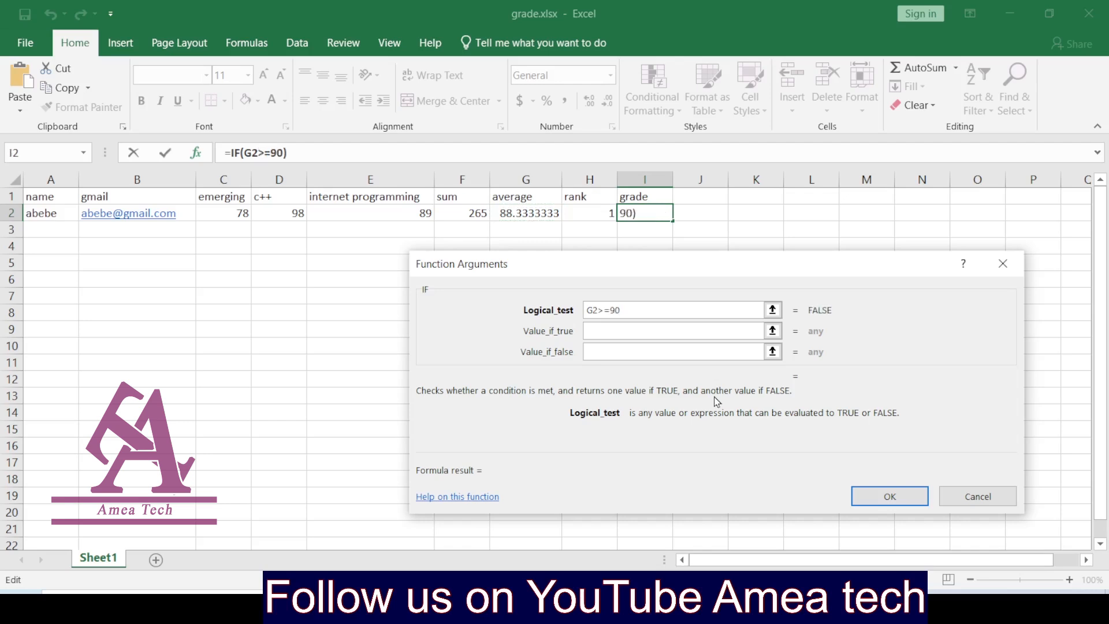
click(656, 329)
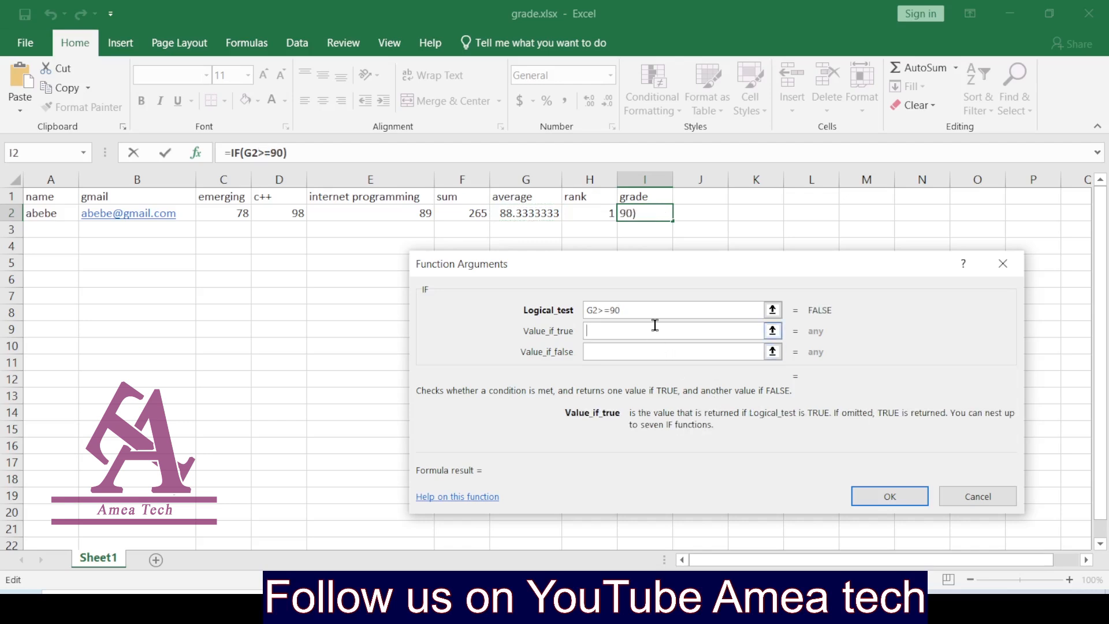
text(A)
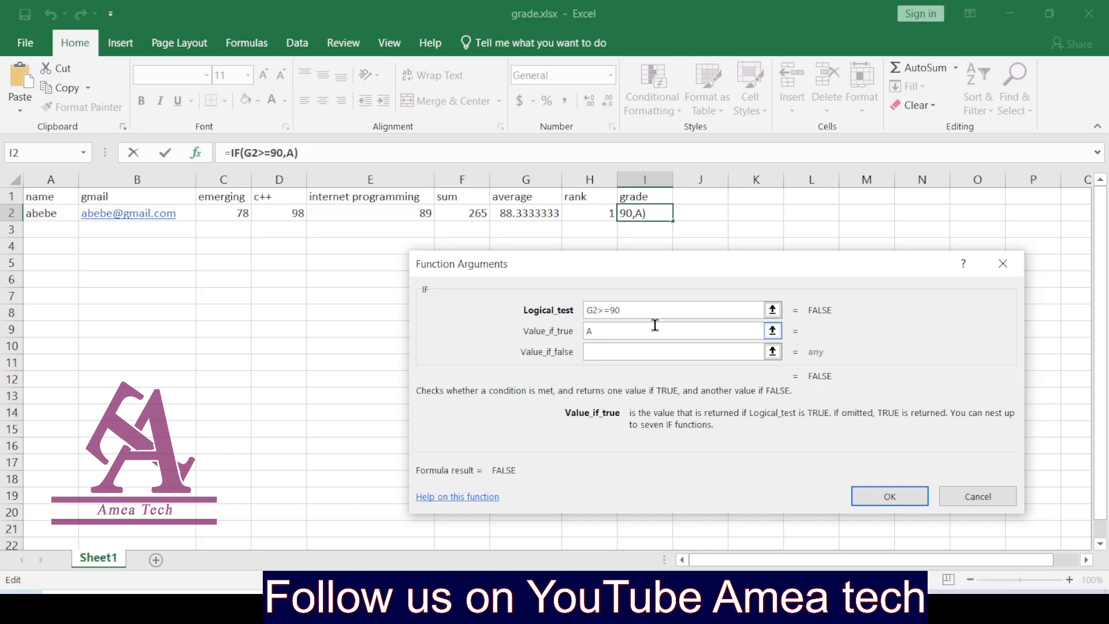
text(+)
click(653, 348)
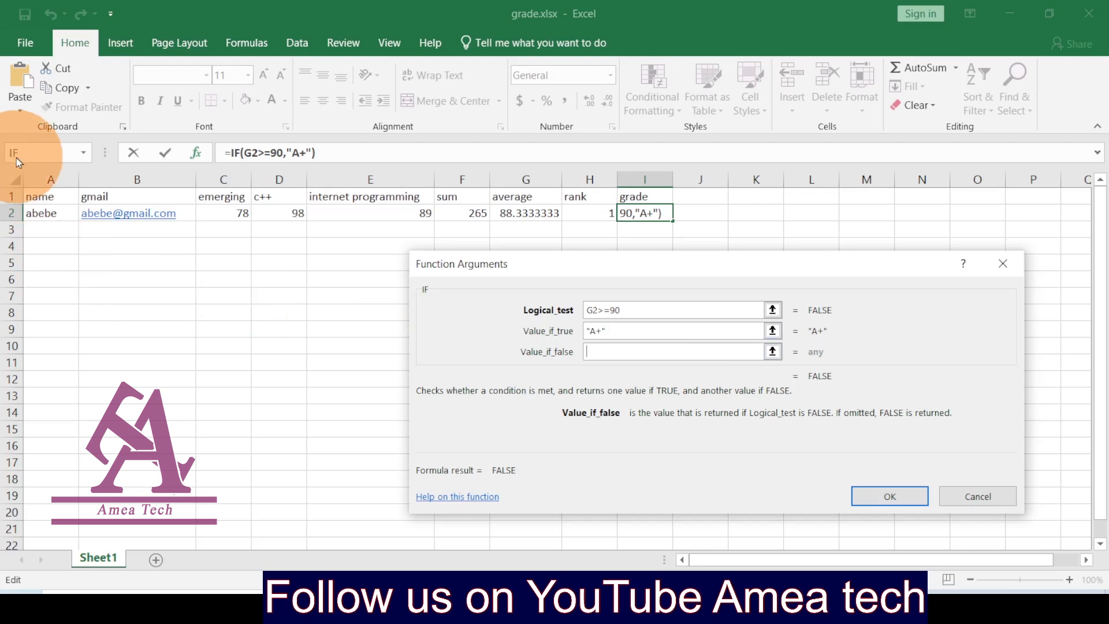
click(16, 155)
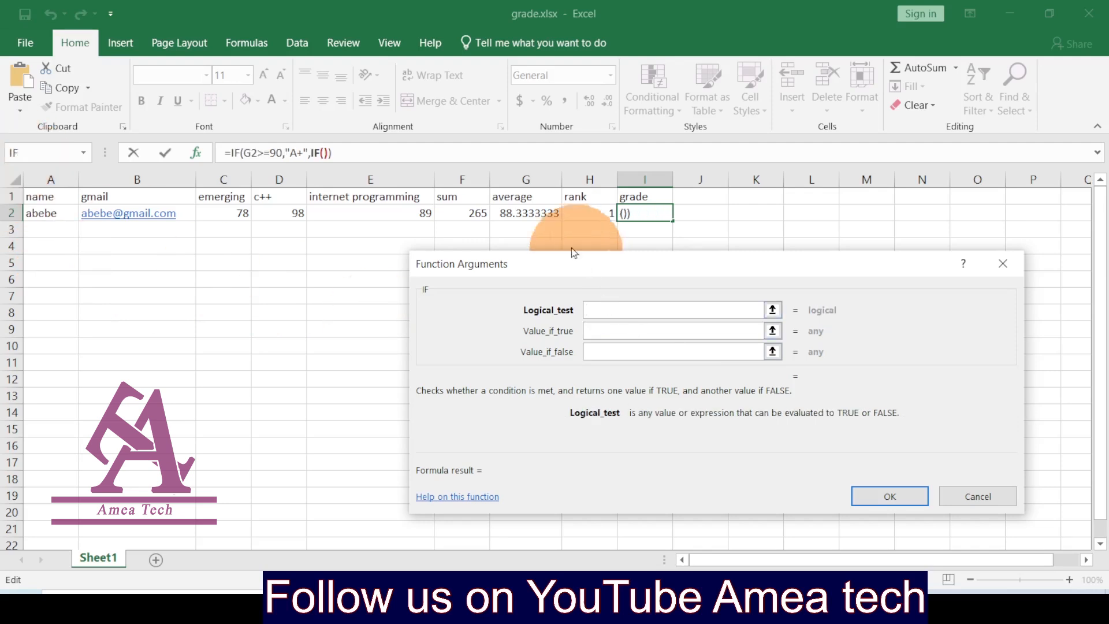
Step: Add the A tier for averages G2>85, nesting another IF for the false value
click(536, 212)
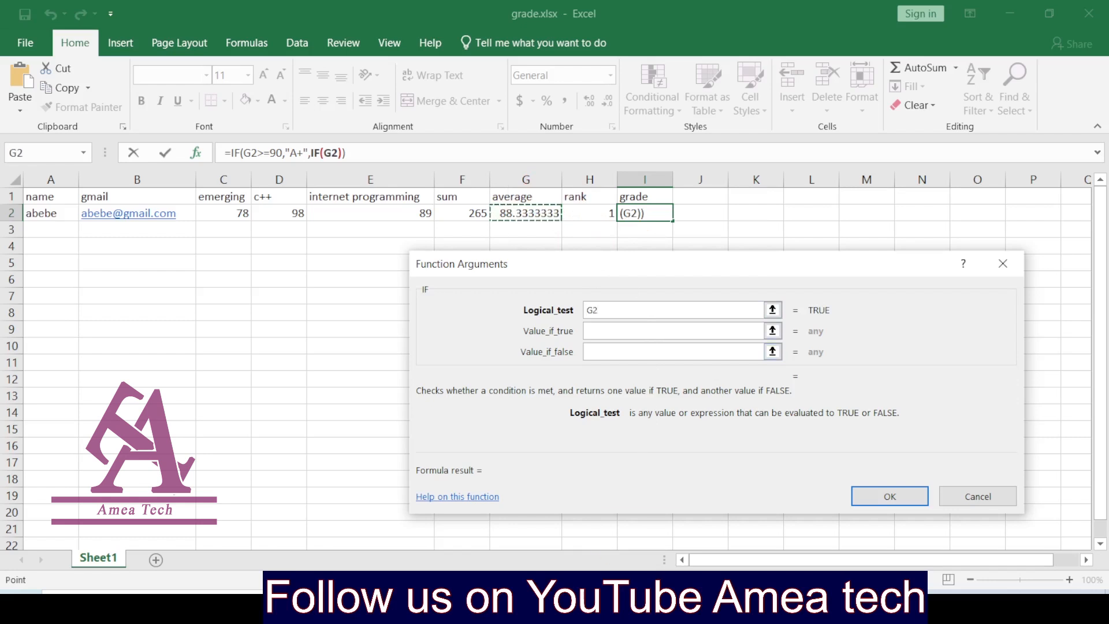
text(>)
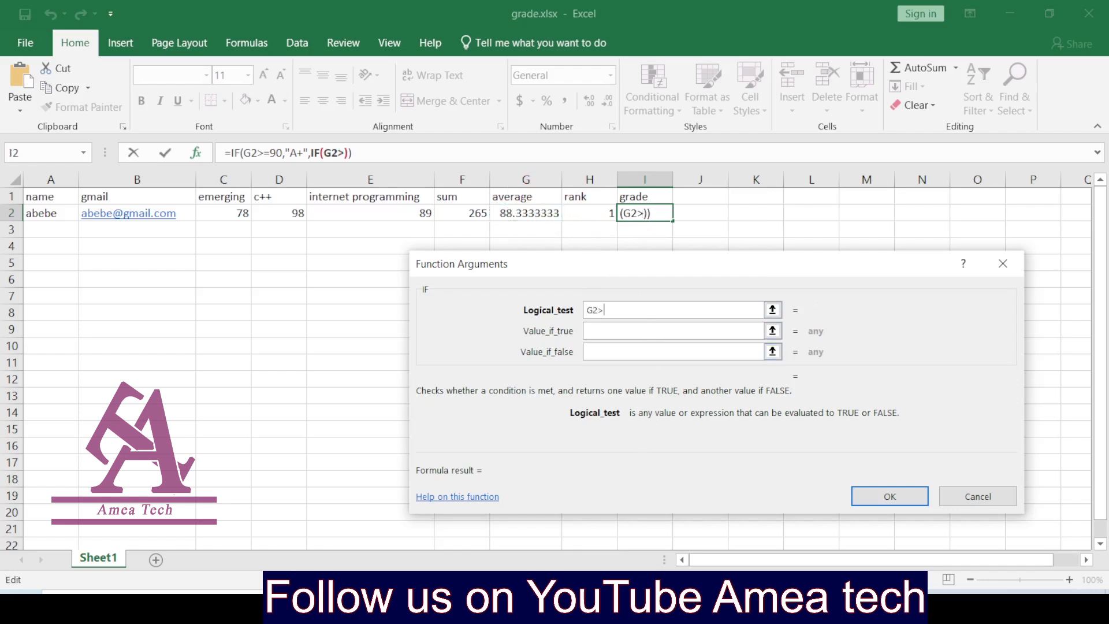
text(85)
click(597, 334)
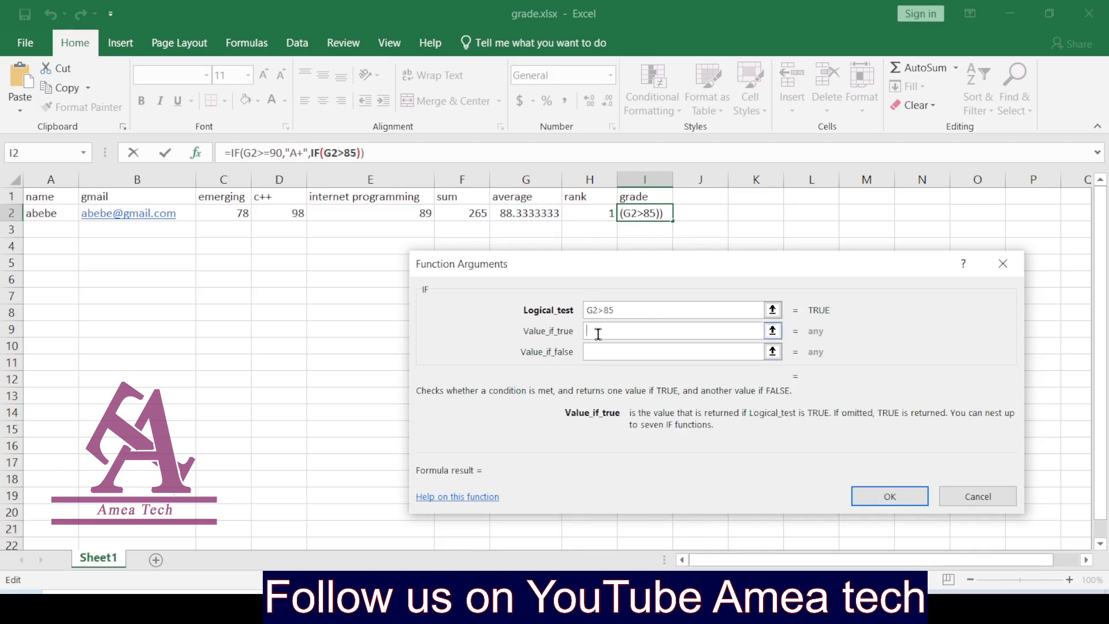
text(A)
click(602, 349)
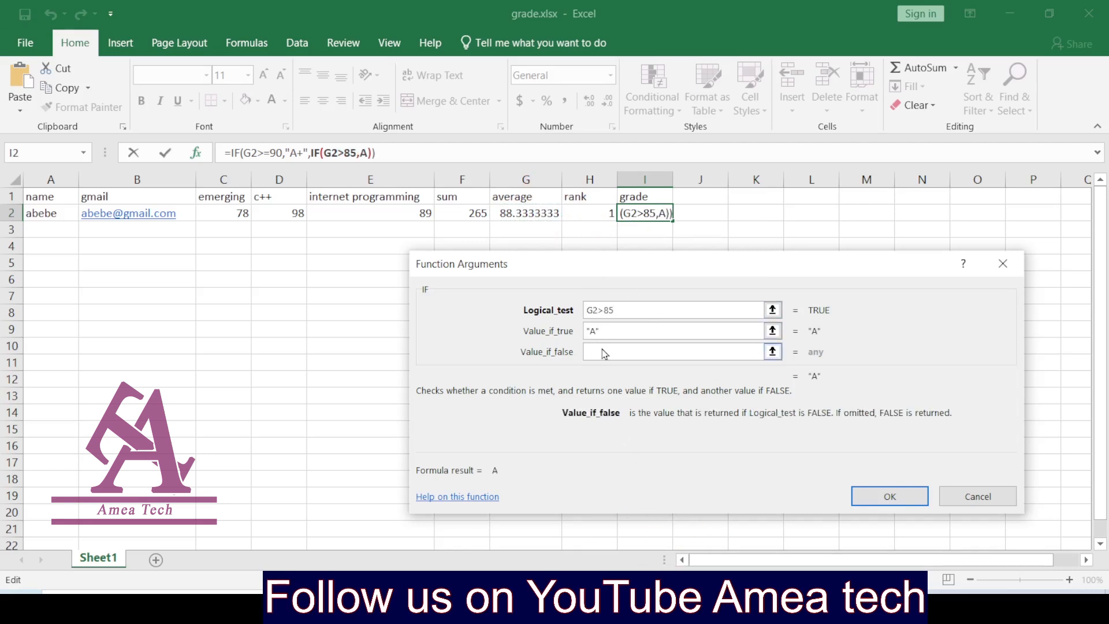
click(35, 152)
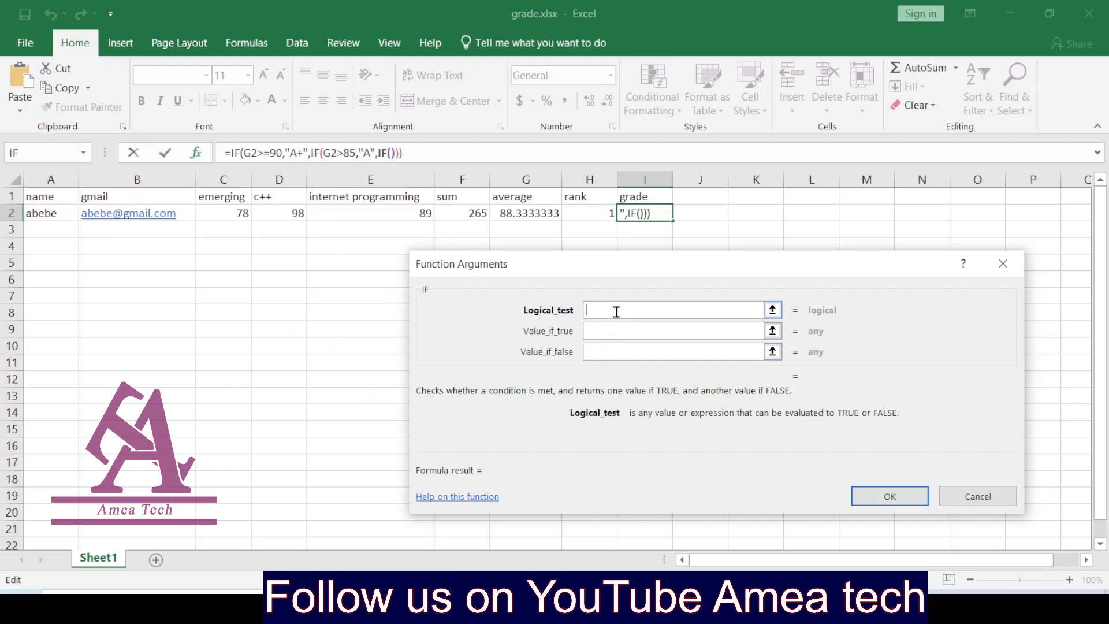
Step: Add the A- tier for averages G2>=80, nesting a further IF for the false value
click(523, 216)
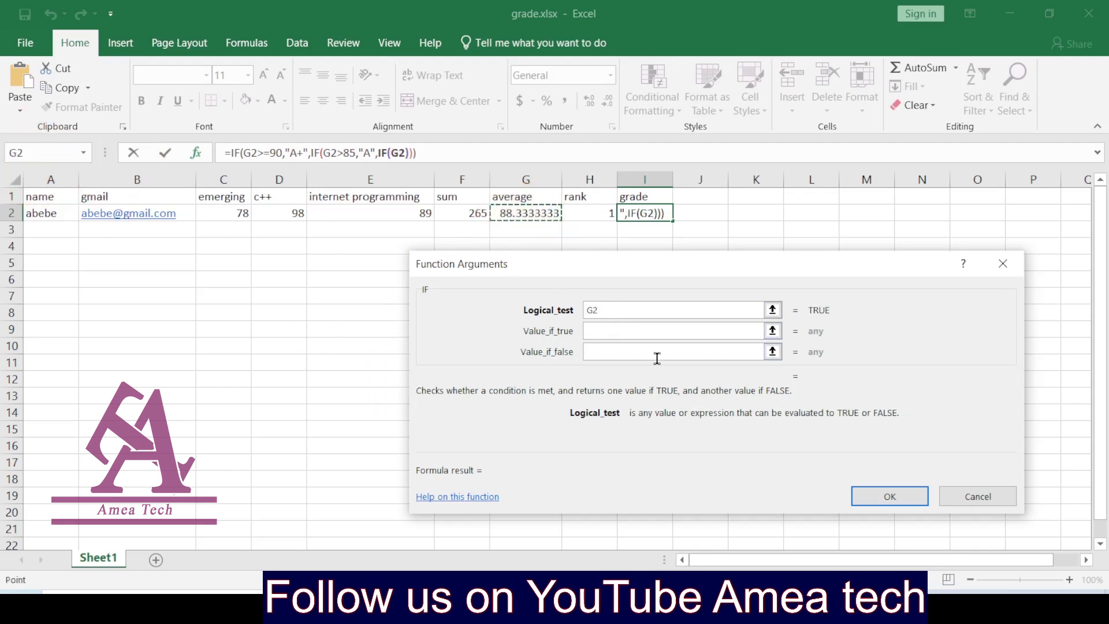
text(>)
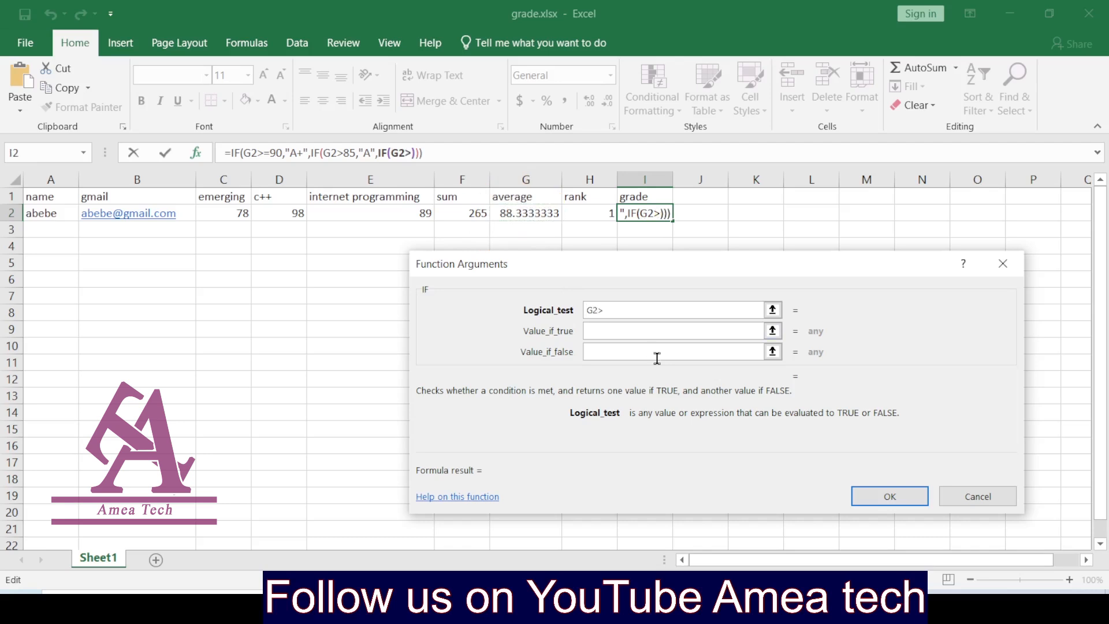
text(=80)
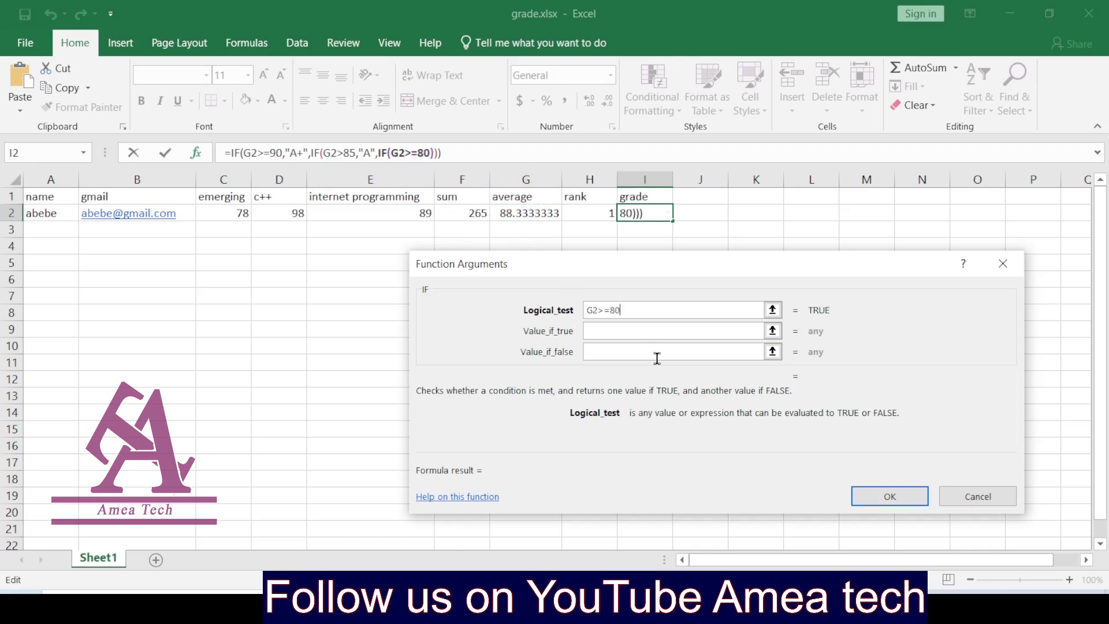
click(626, 331)
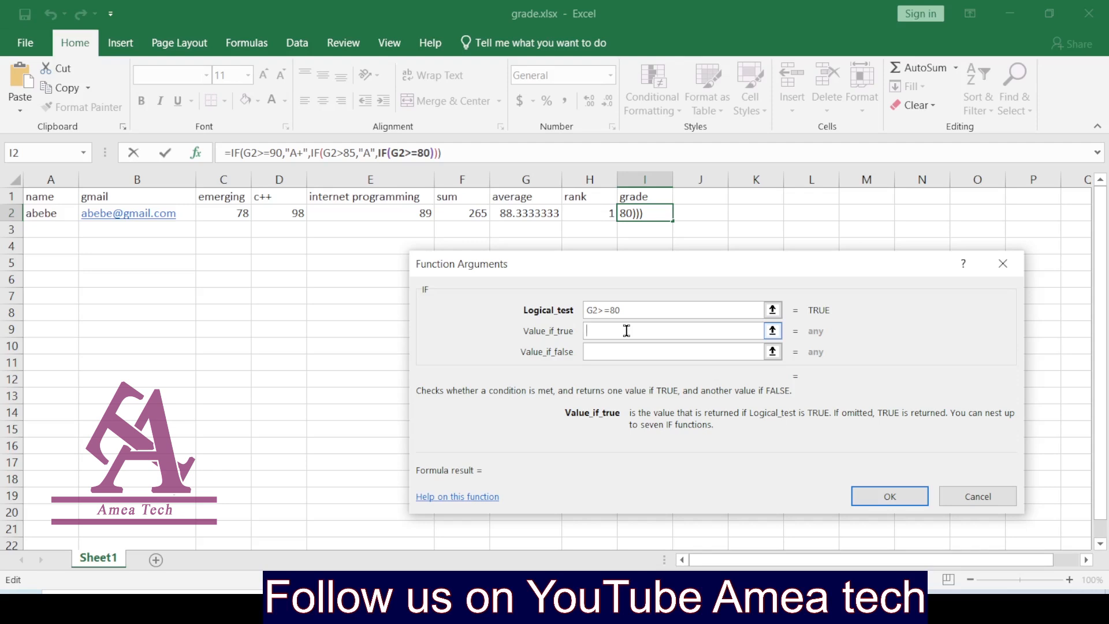
text(a)
key(BackSpace)
text(A-)
click(614, 346)
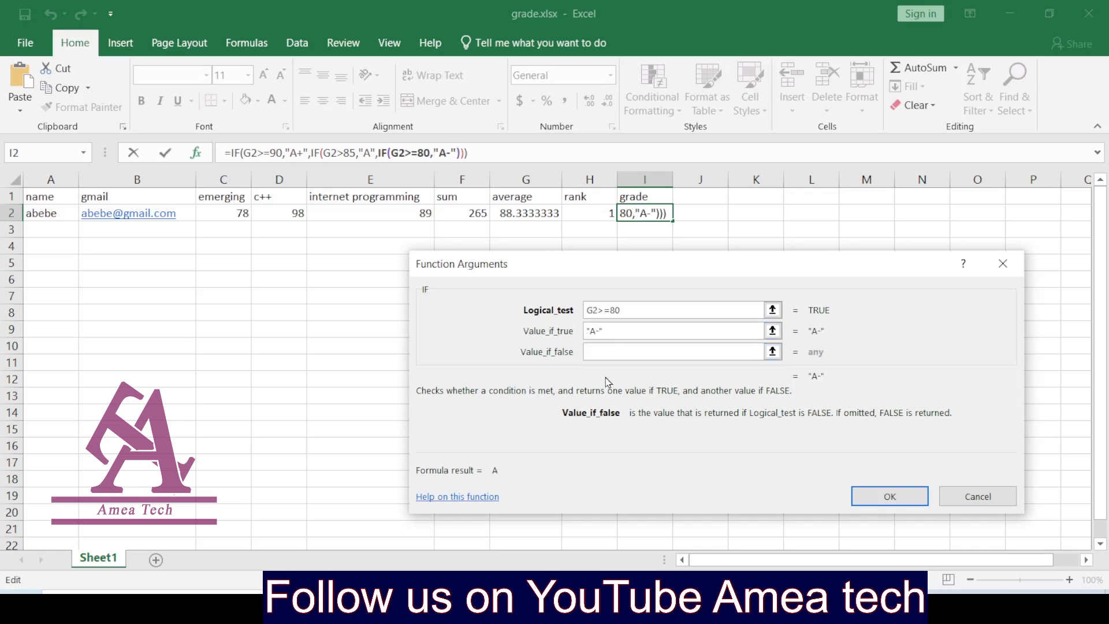
click(18, 153)
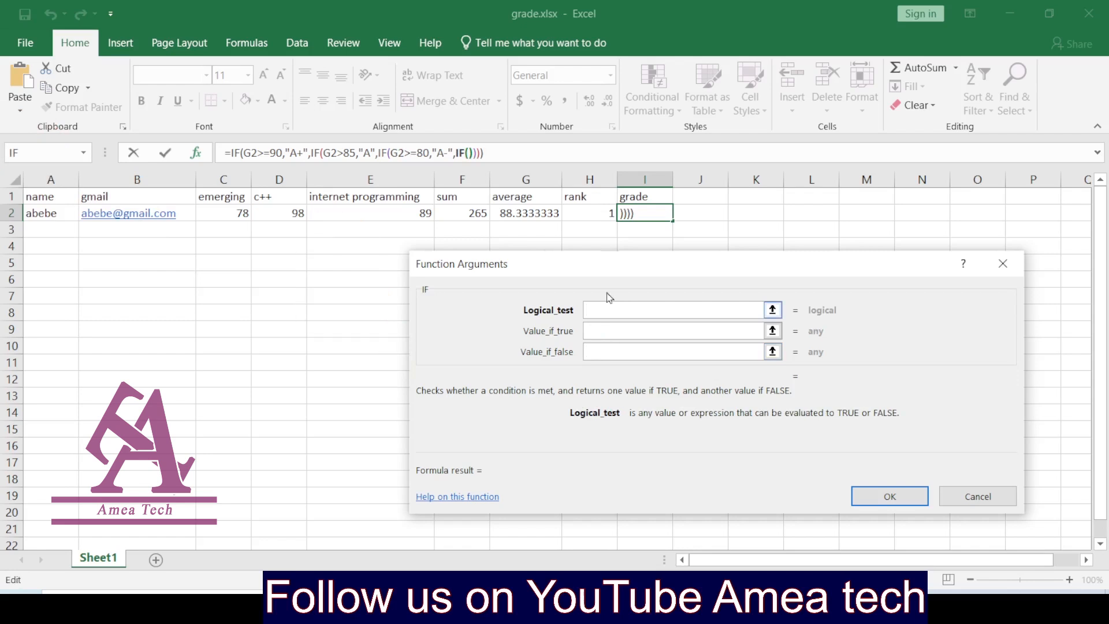
Step: Add the B+ tier for G2>=75 and nest another IF in the false branch
click(515, 208)
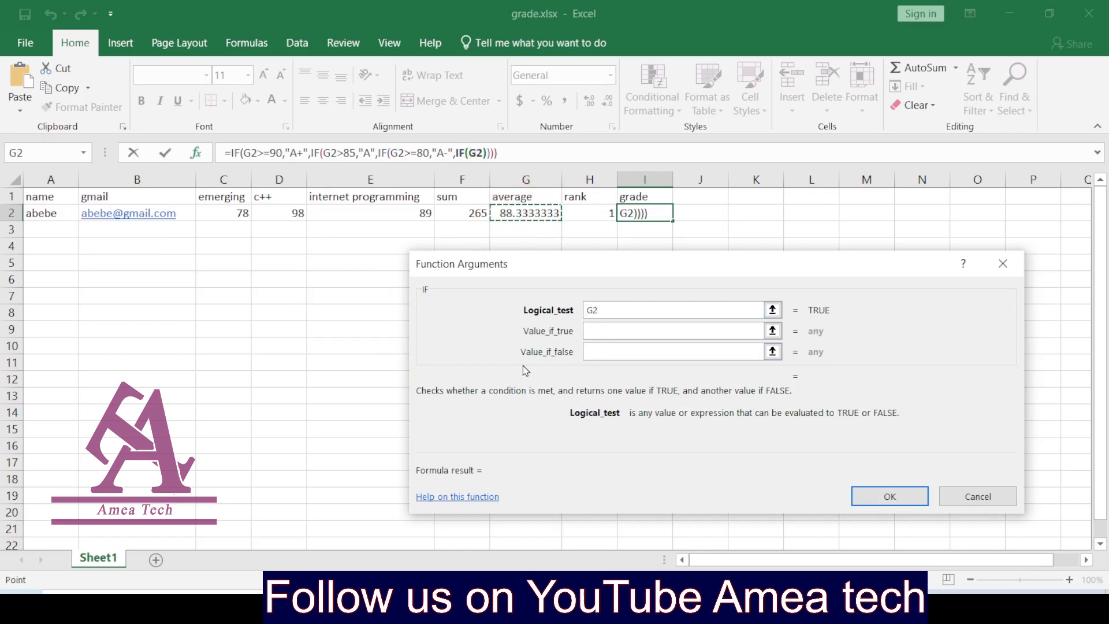
text(>=)
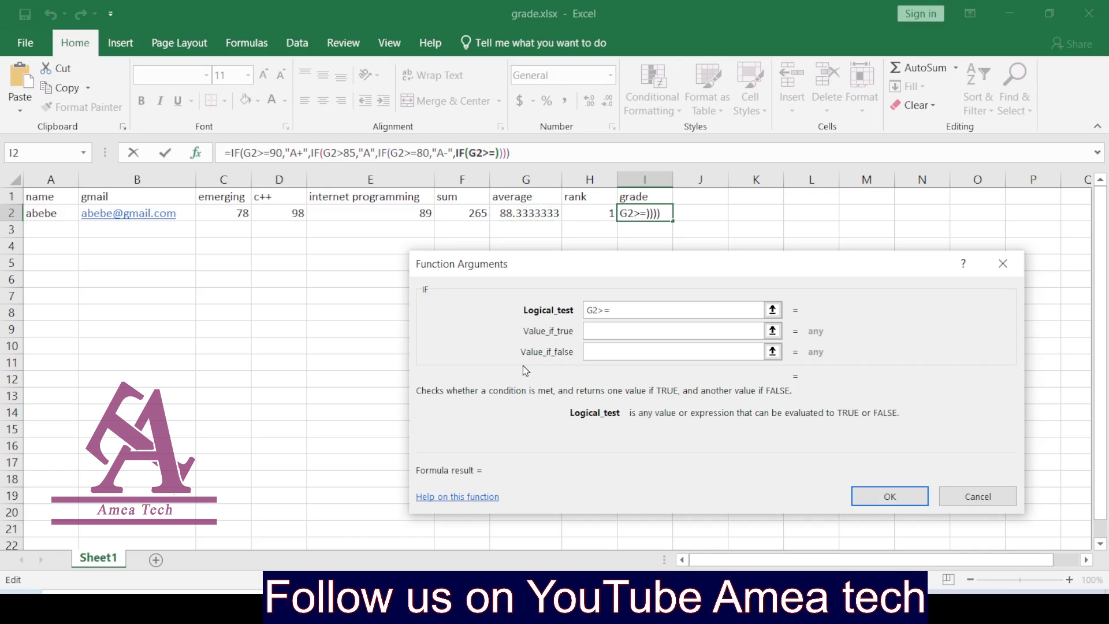
text(75)
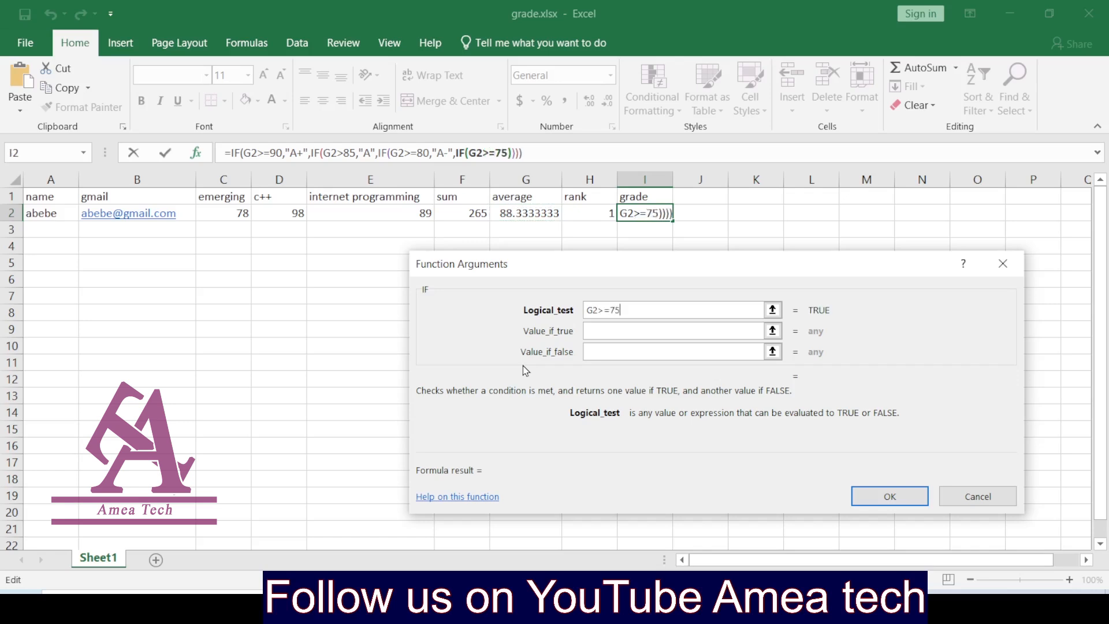
click(602, 331)
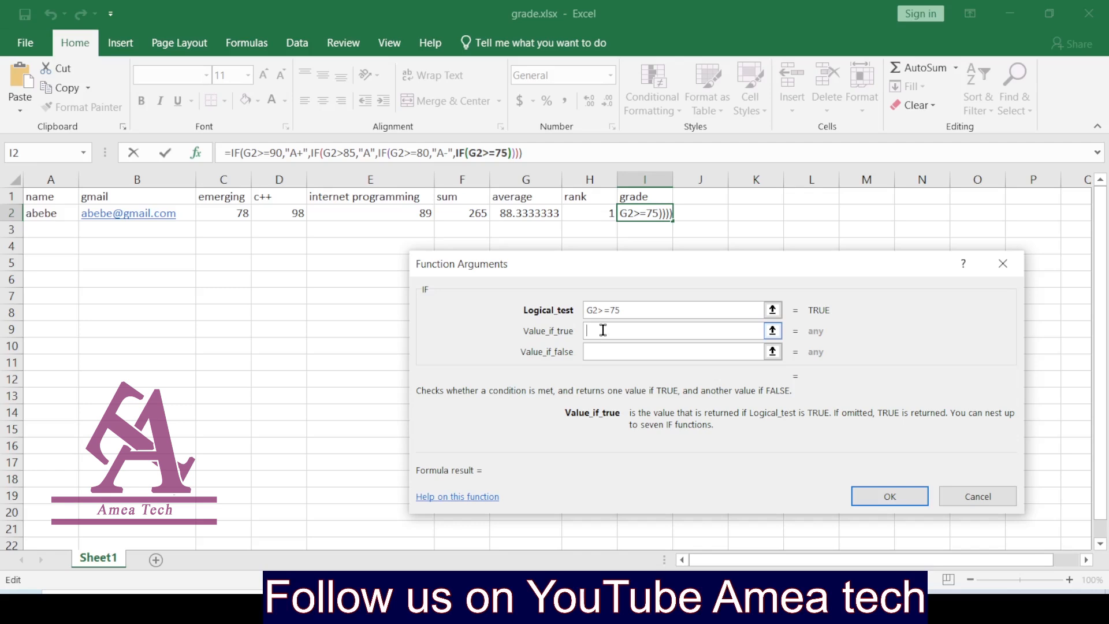
text(B)
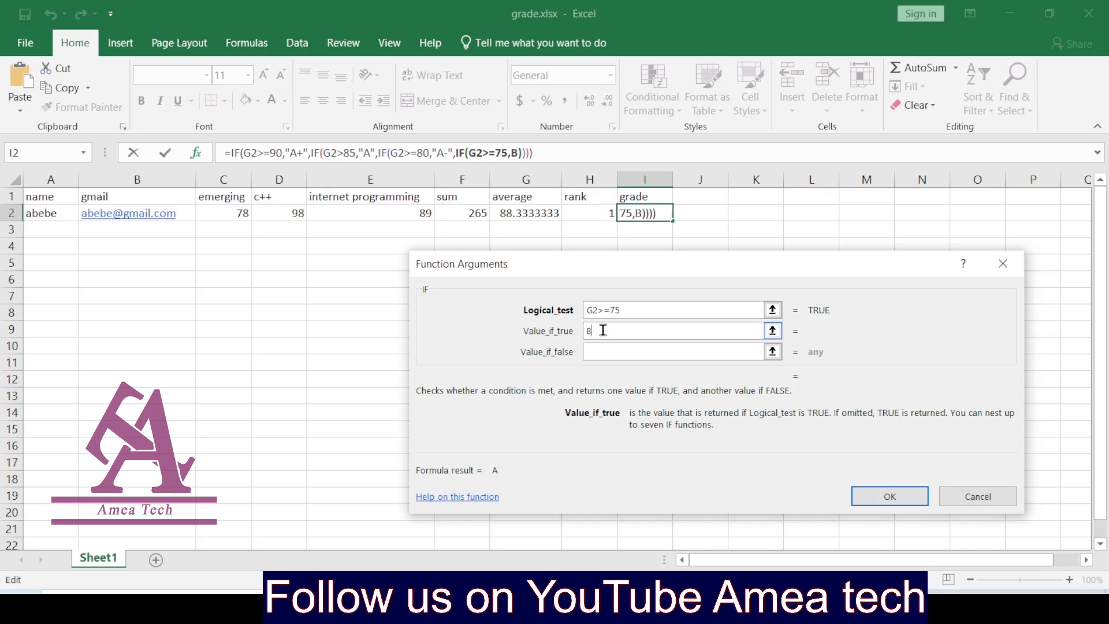
text(+)
click(604, 351)
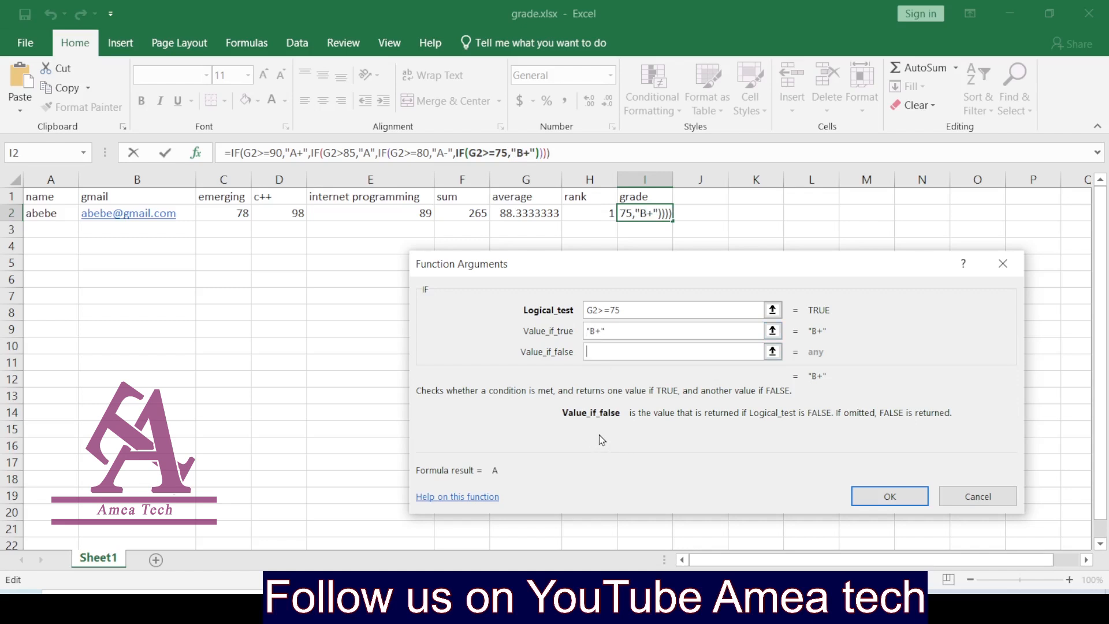
click(7, 153)
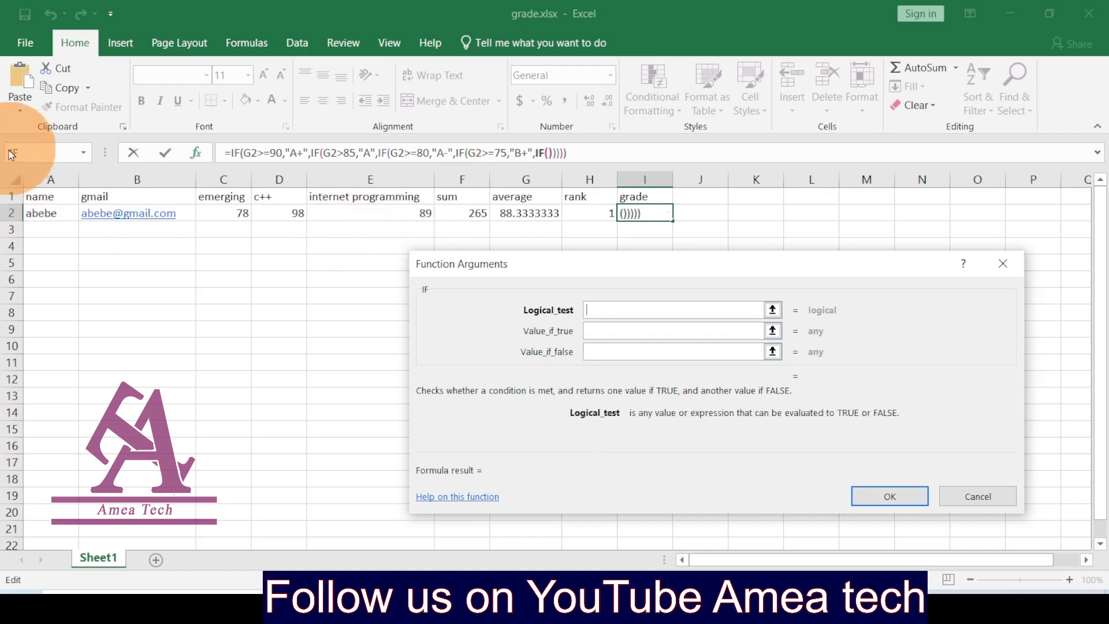
Step: Finish the innermost IF: G2>=70 gives "B", otherwise "less than b", and confirm the formula
click(523, 213)
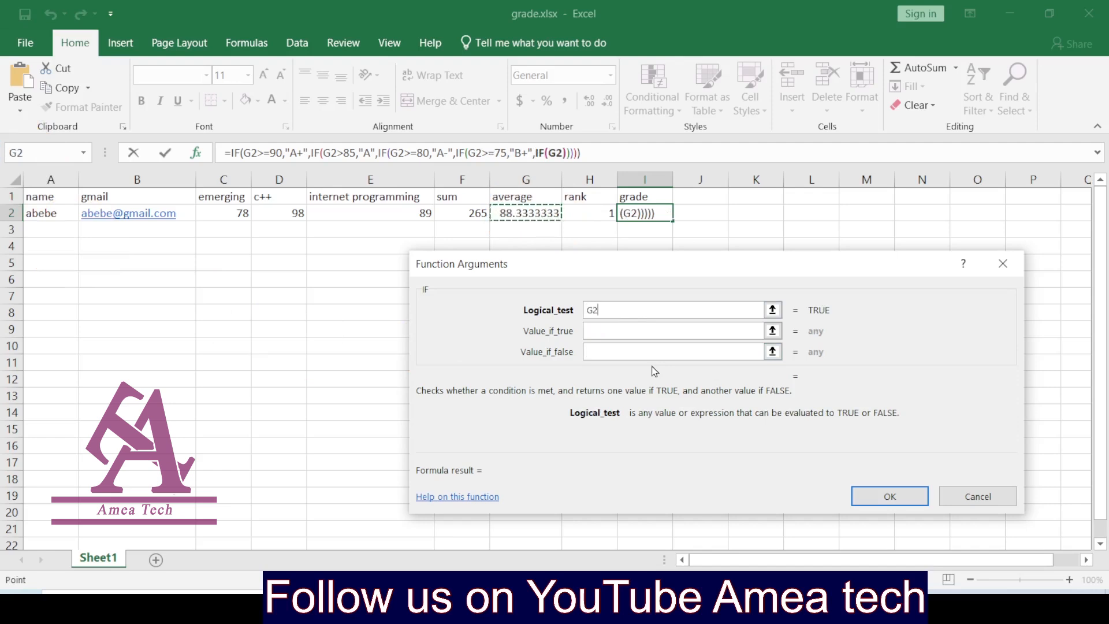
text(>)
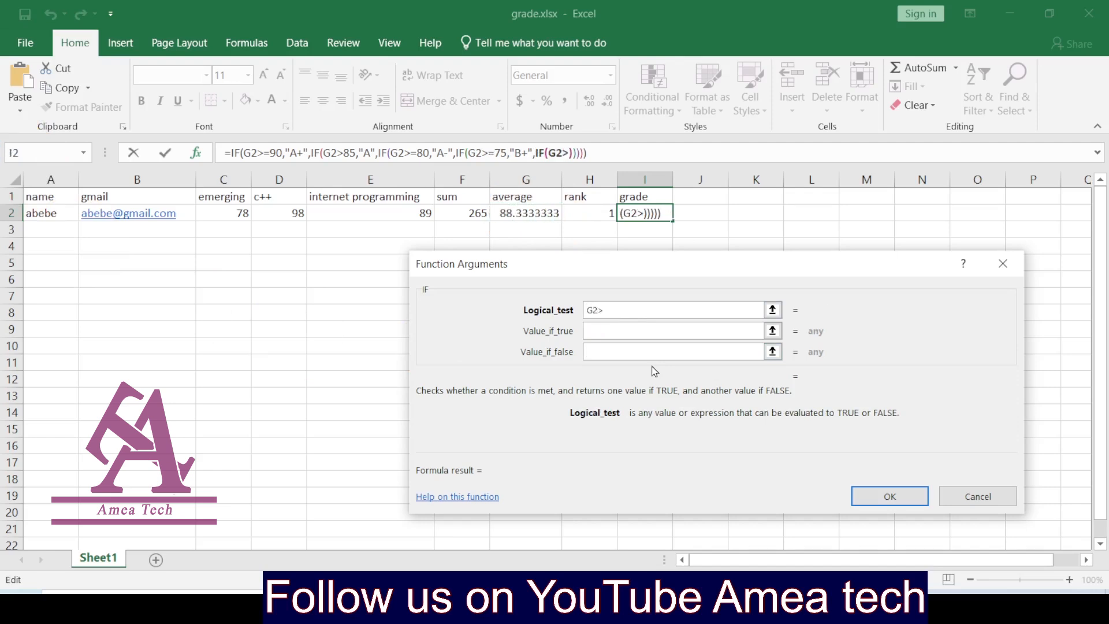
text(70)
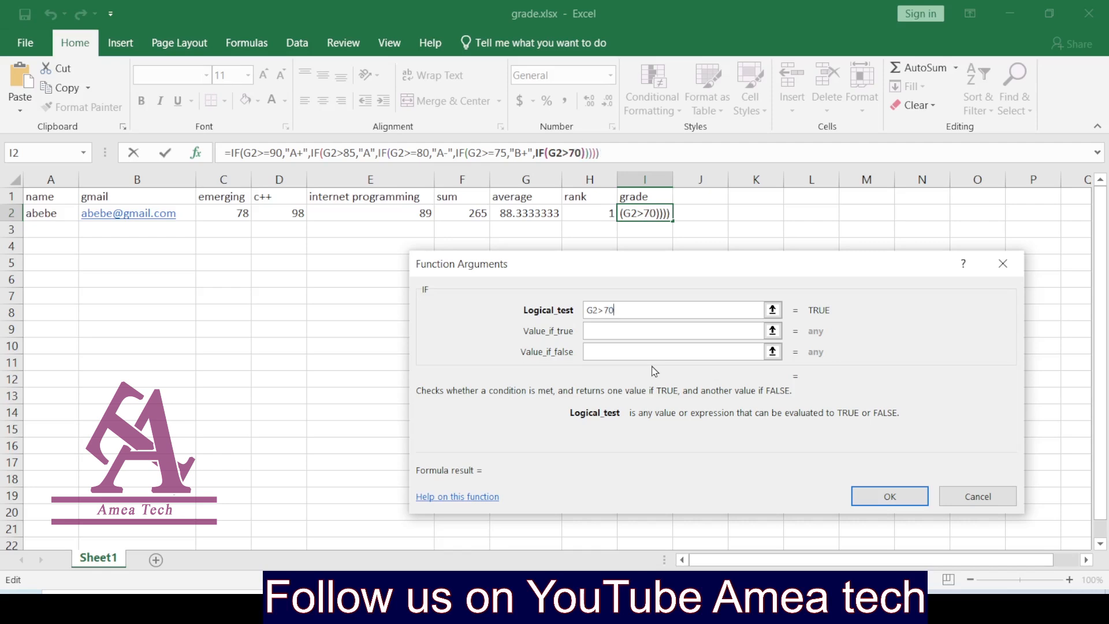
click(607, 311)
text(=)
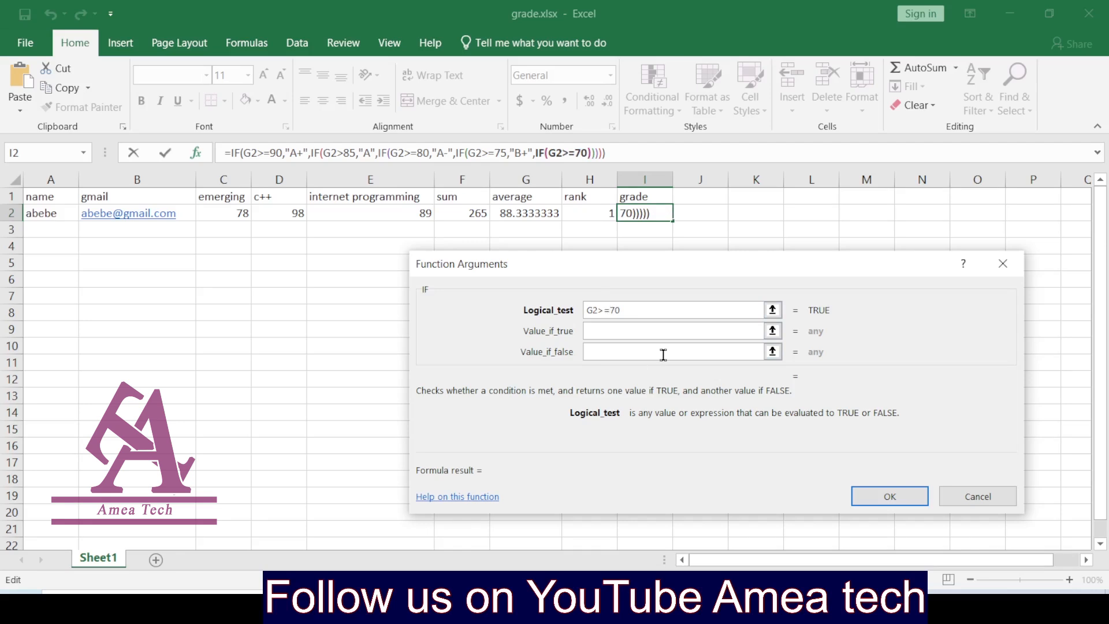
click(635, 332)
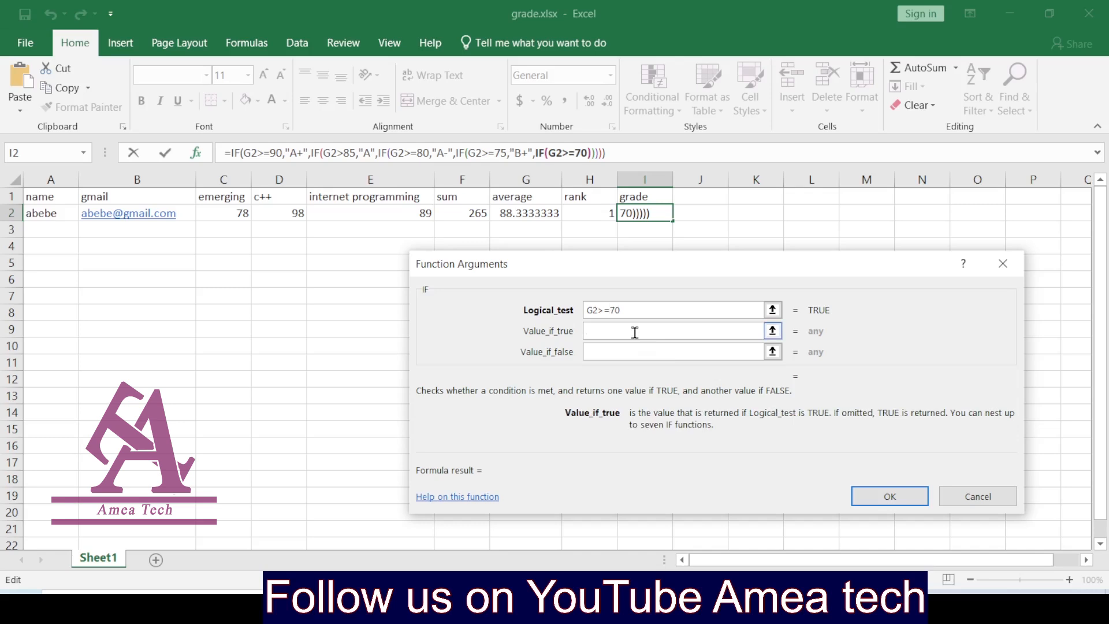
text(B)
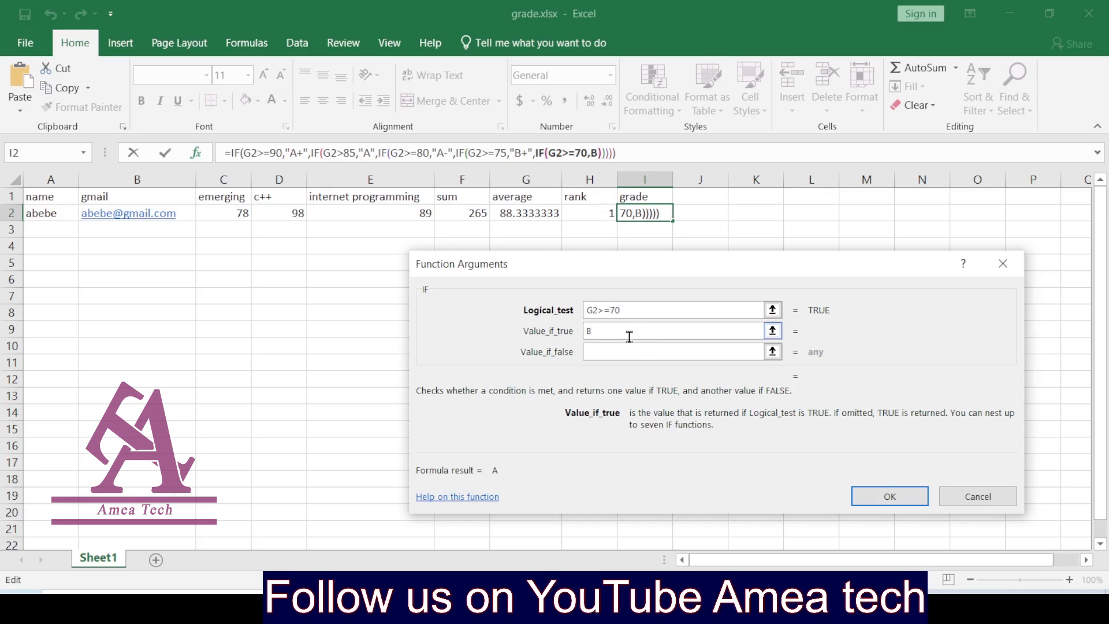
click(623, 355)
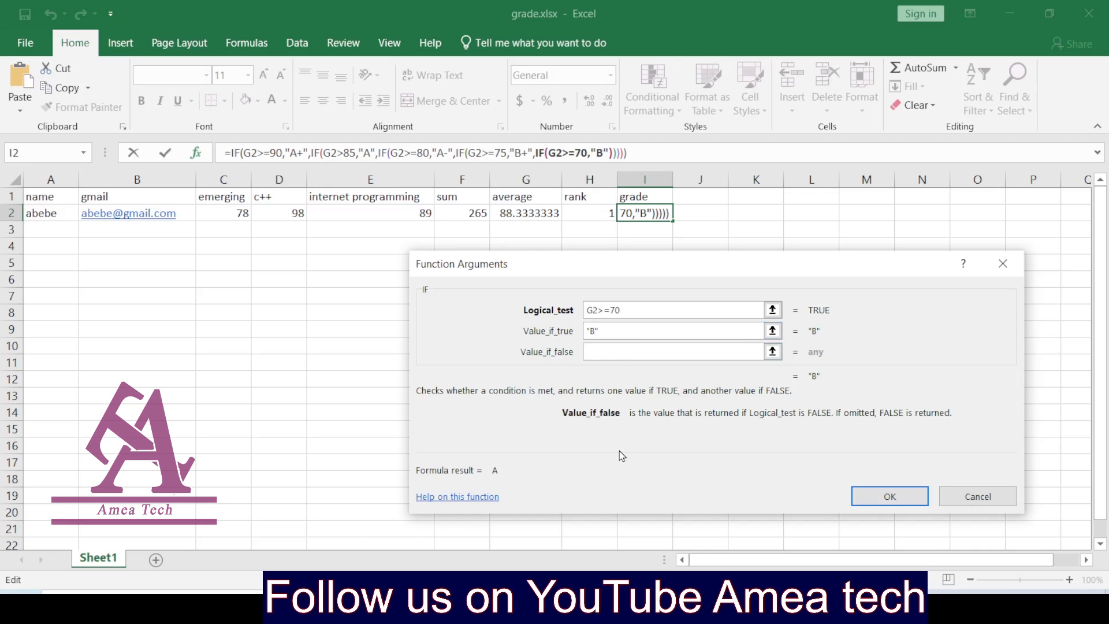
text("")
key(Left)
text(less )
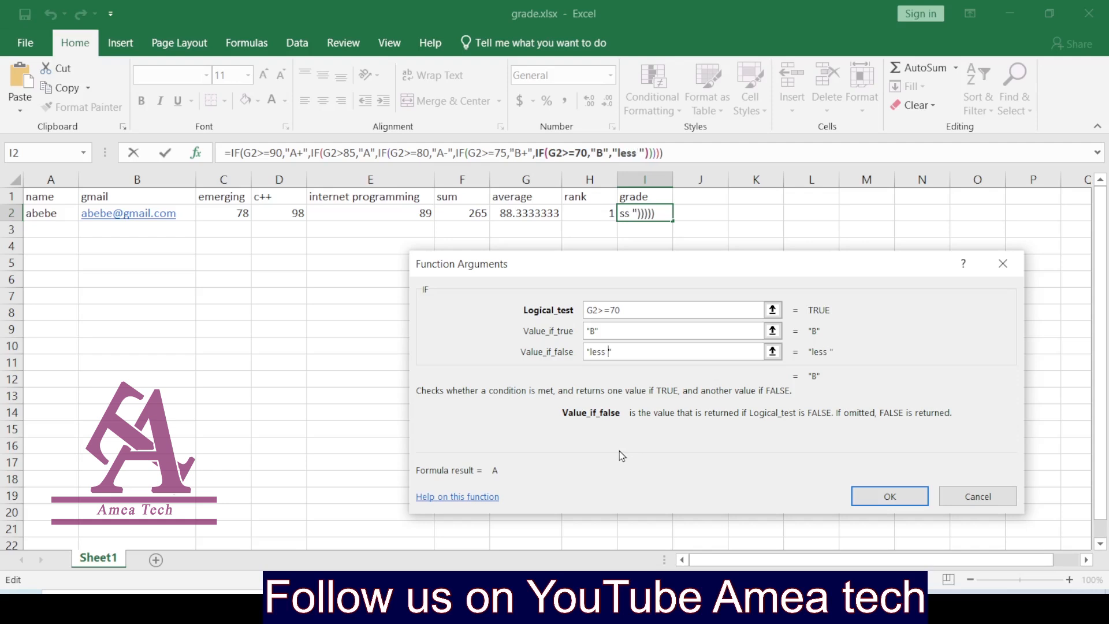
text(tha)
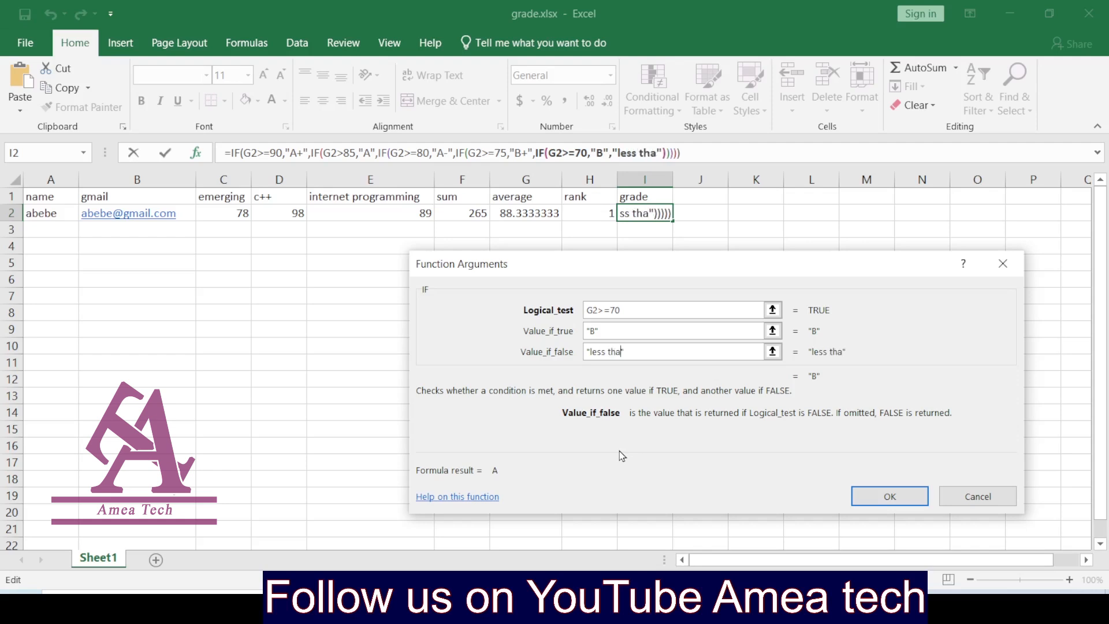
text(n b)
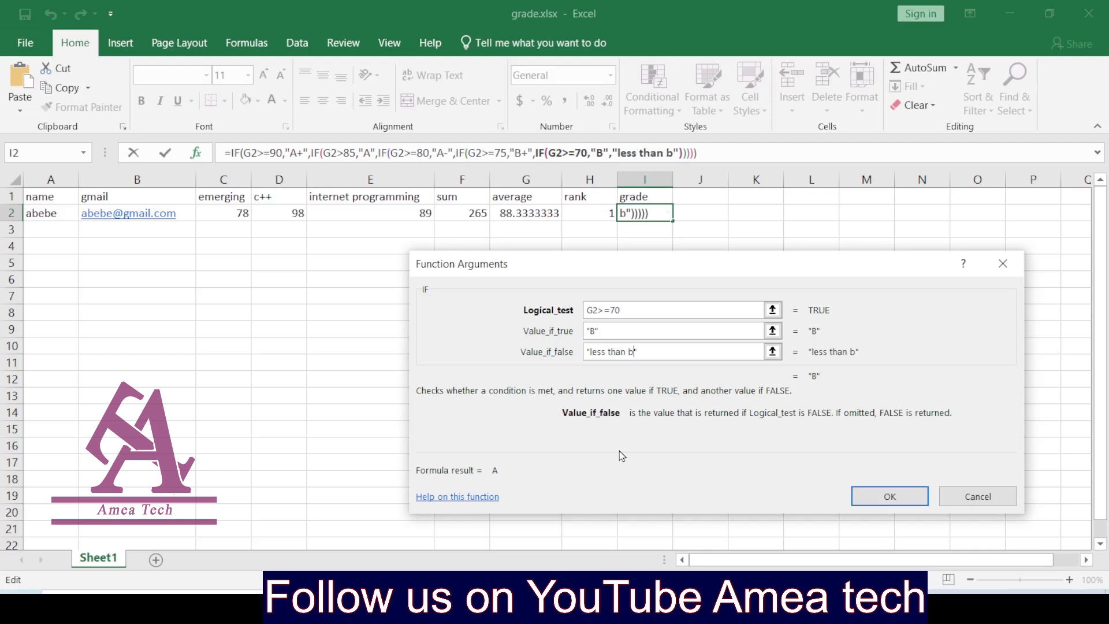
click(887, 496)
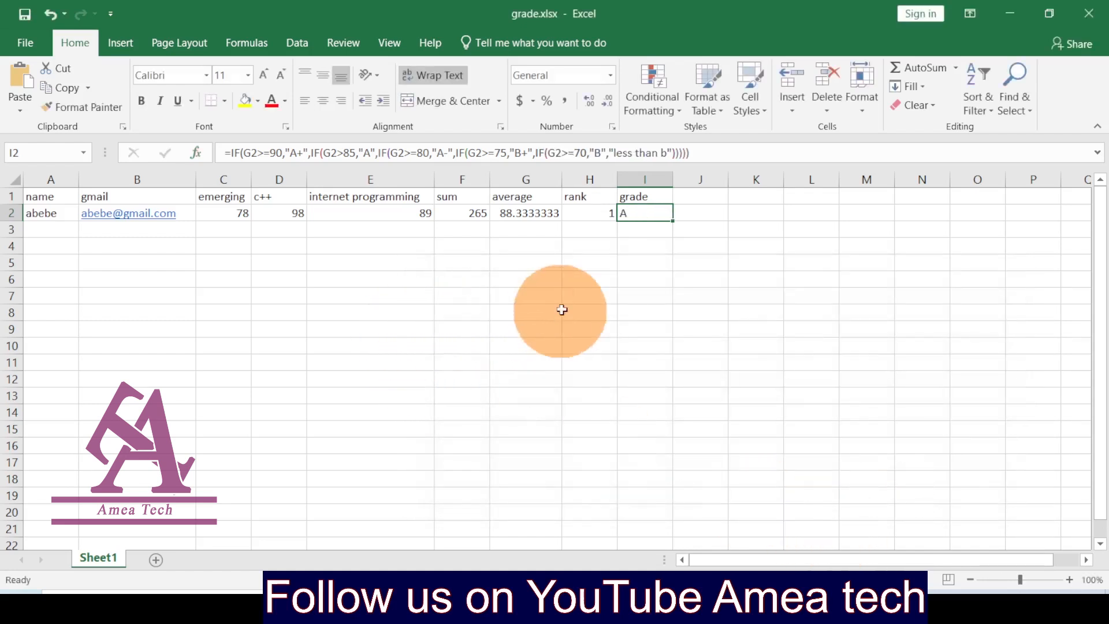
Step: Enter the second student's name in A3 and scores 45, 78 and 77 in C3:E3
click(44, 229)
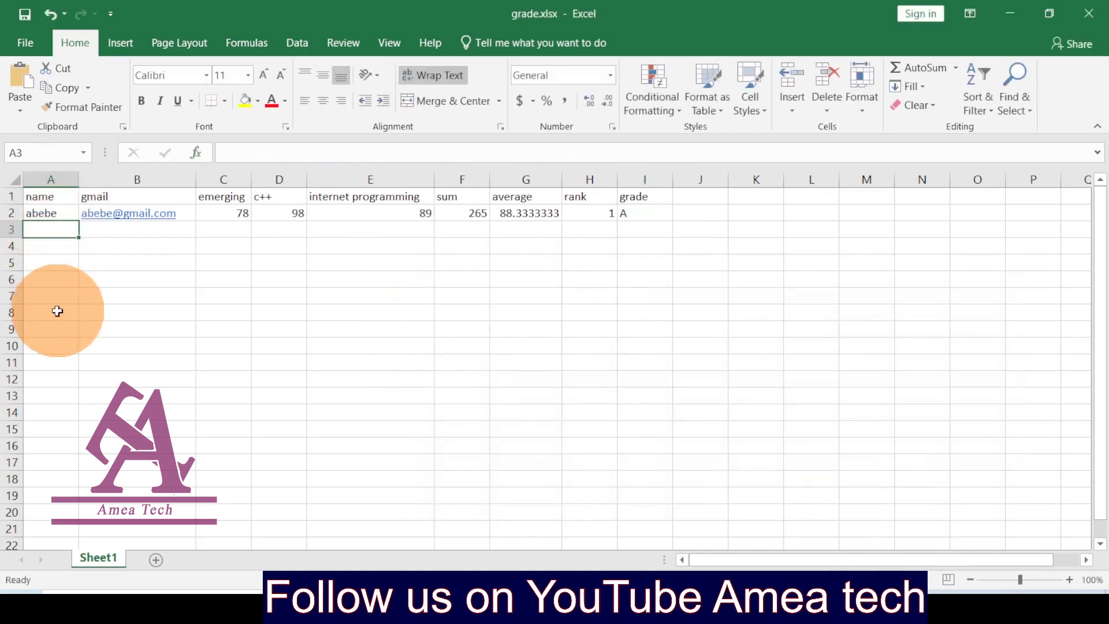
text(kebe)
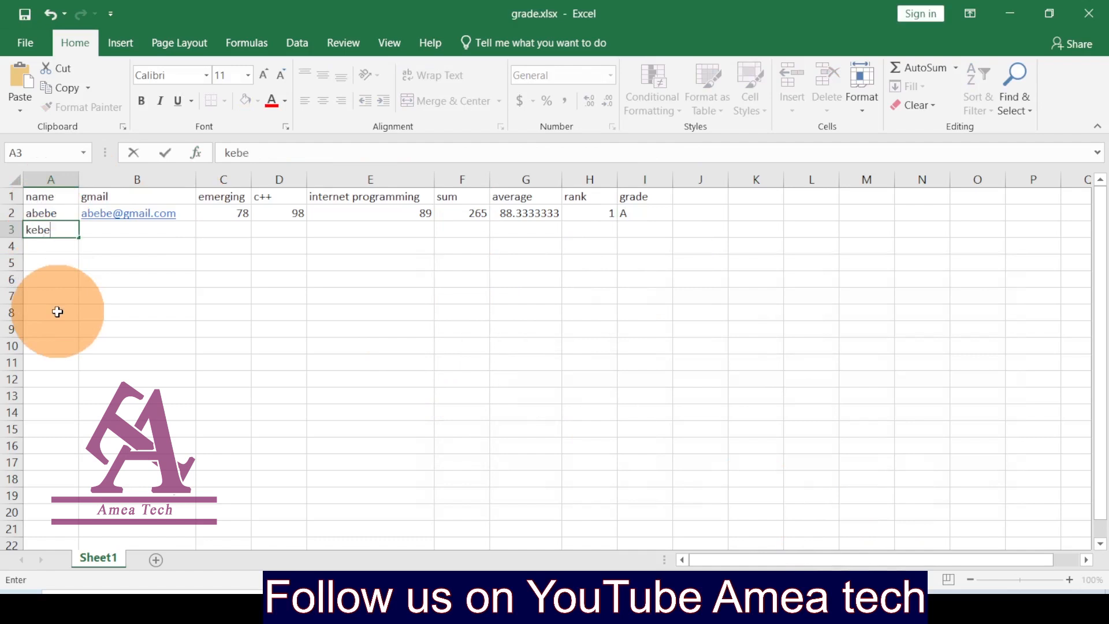
text(de)
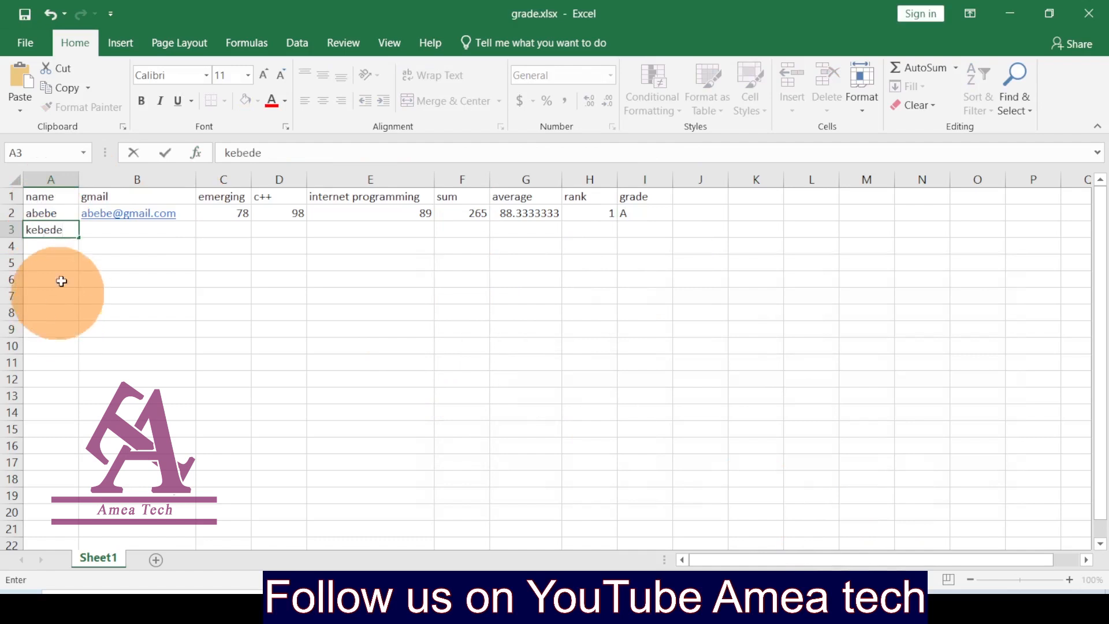
click(116, 230)
click(224, 229)
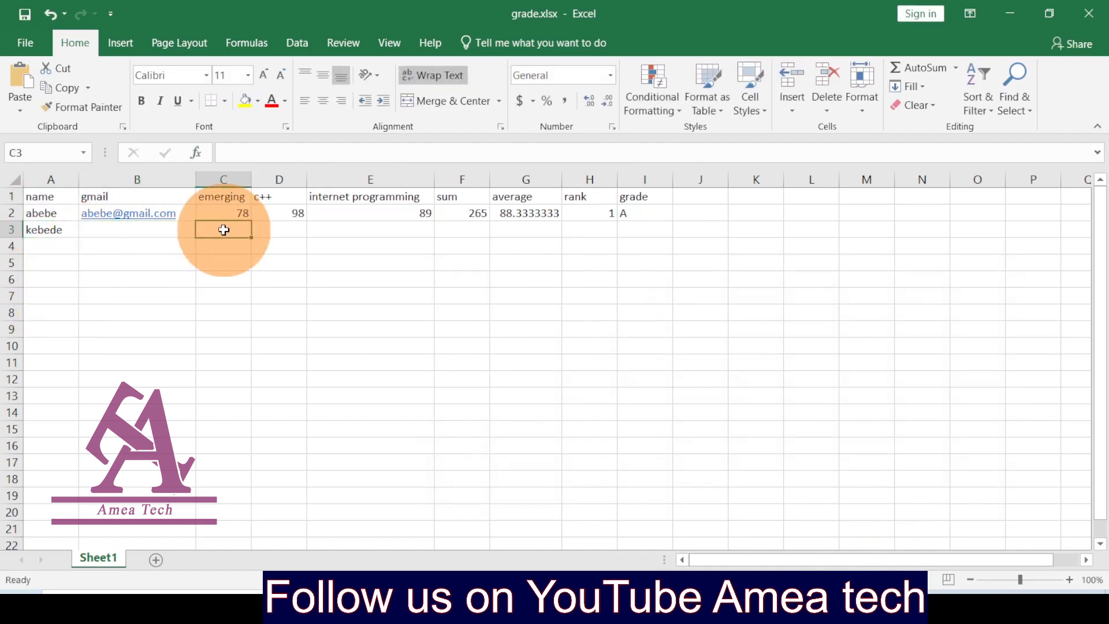
text(45)
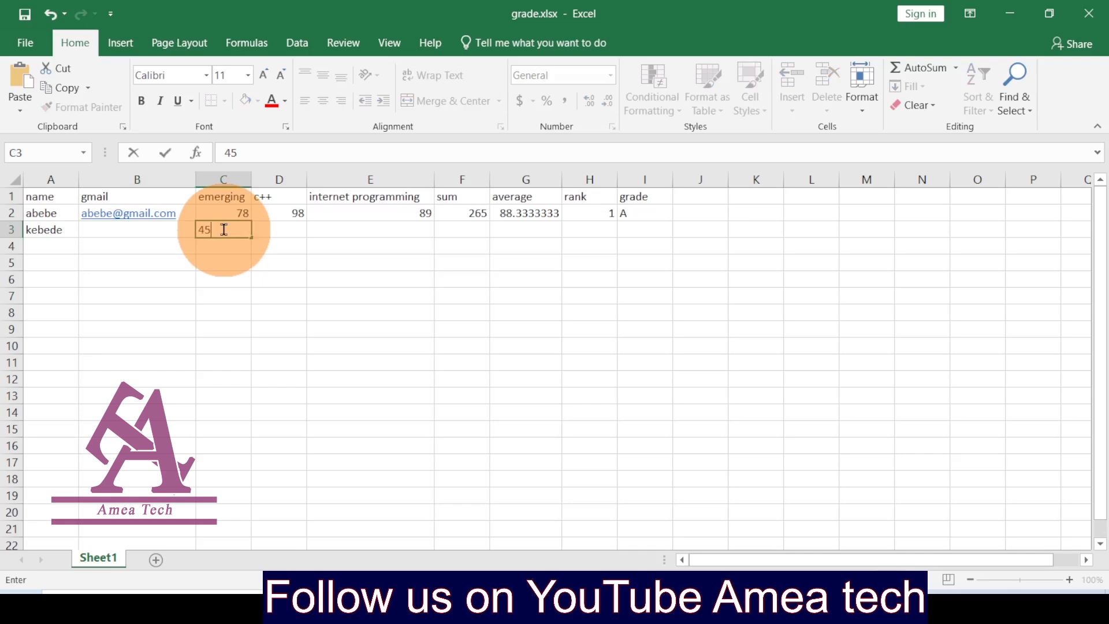
click(277, 227)
text(7)
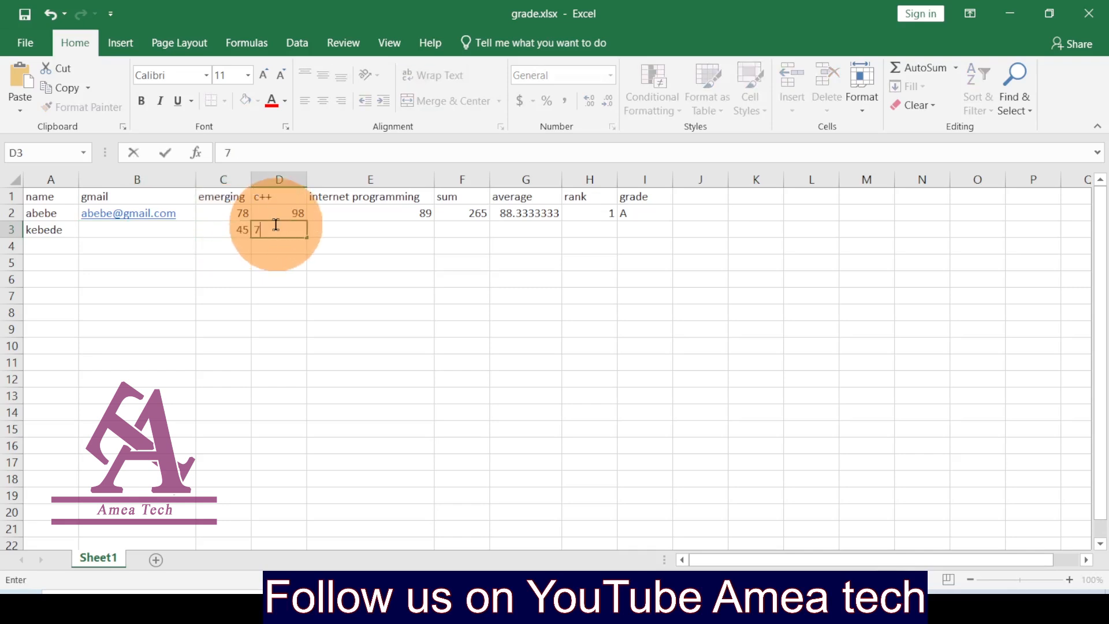
text(8)
click(341, 230)
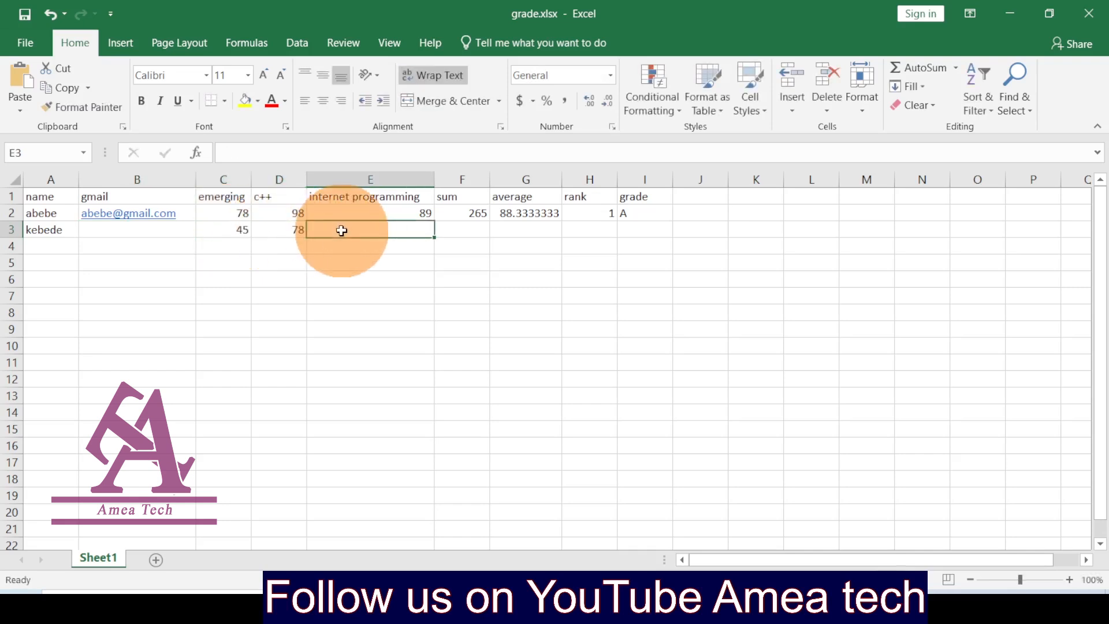
text(77)
click(462, 228)
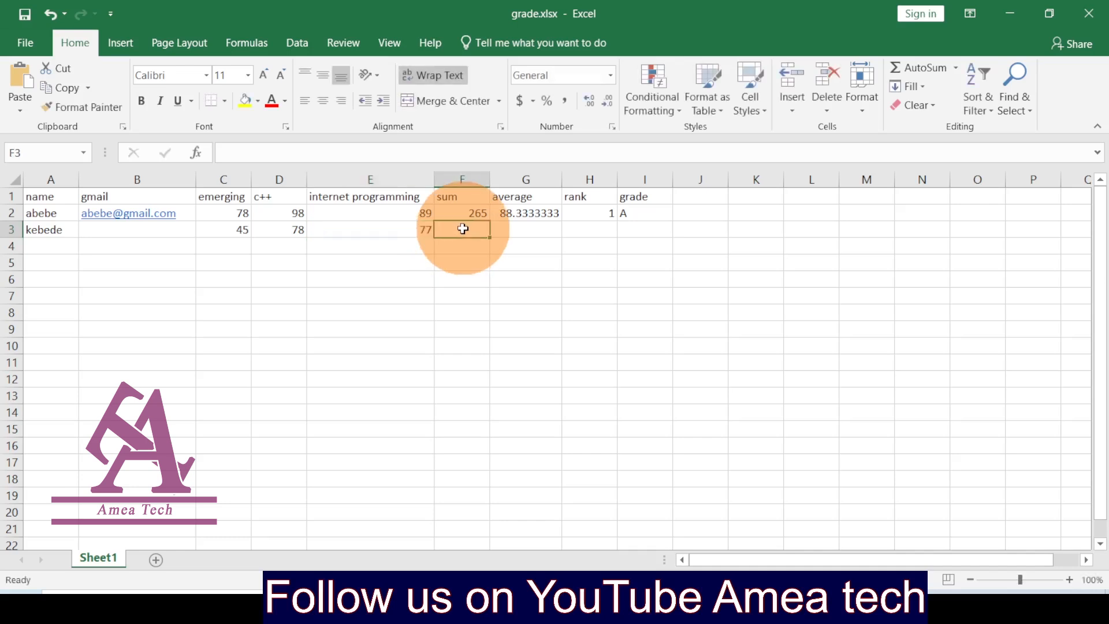
click(476, 214)
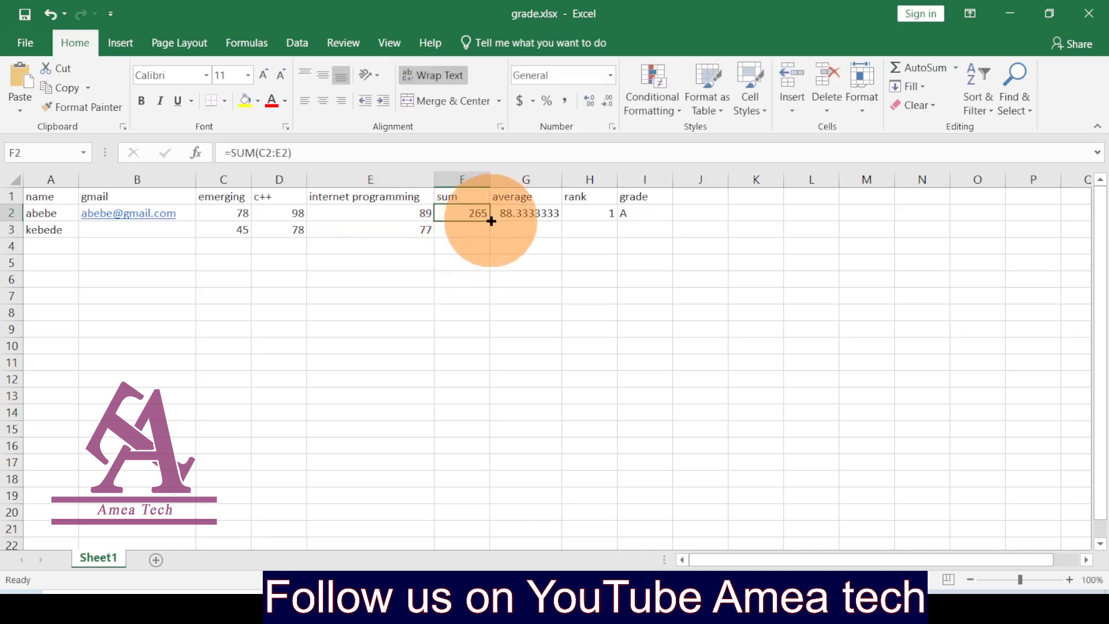
Step: Fill F2:I2's sum, average, rank and grade formulas to row 3, widening column I
mouse_move(491, 221)
mouse_down()
mouse_move(495, 265)
mouse_move(492, 234)
mouse_up()
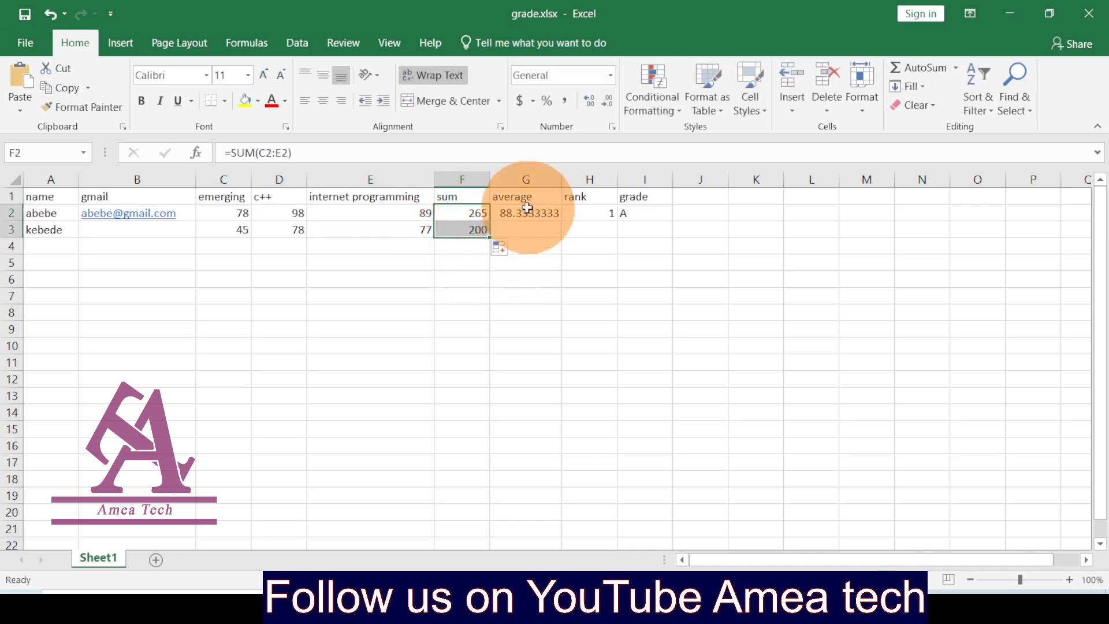
click(528, 209)
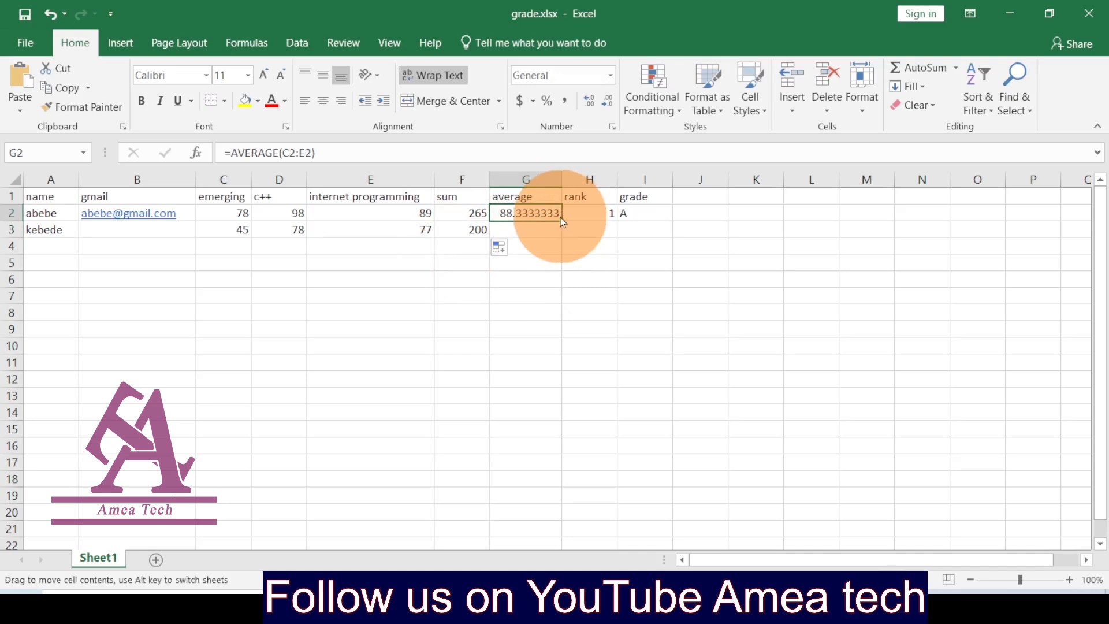
drag(560, 219, 562, 243)
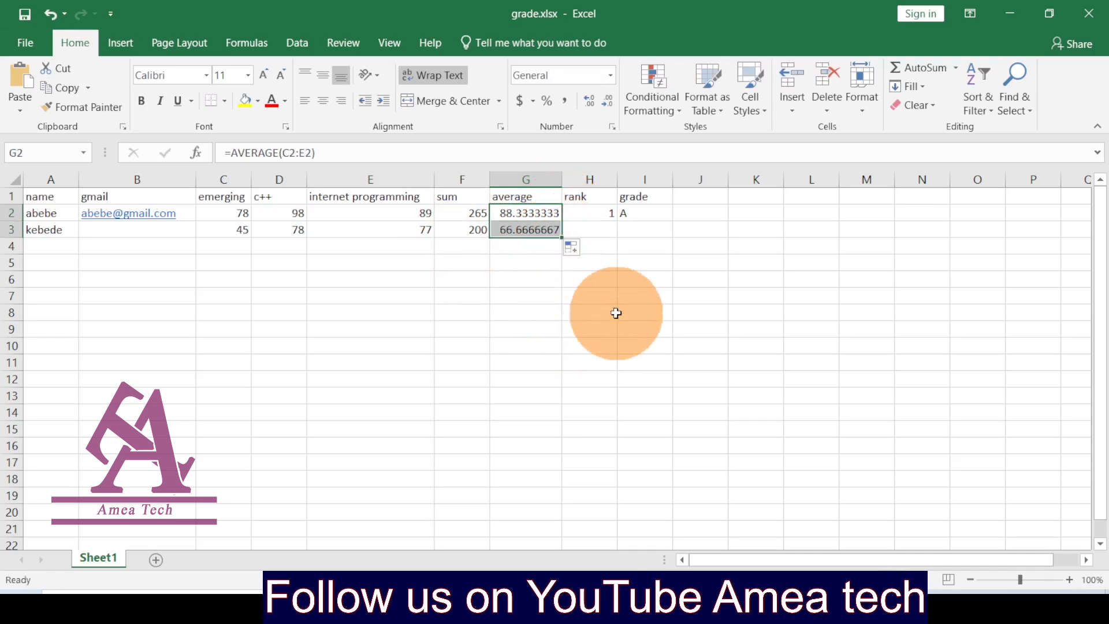
click(598, 215)
drag(615, 221, 617, 235)
click(644, 214)
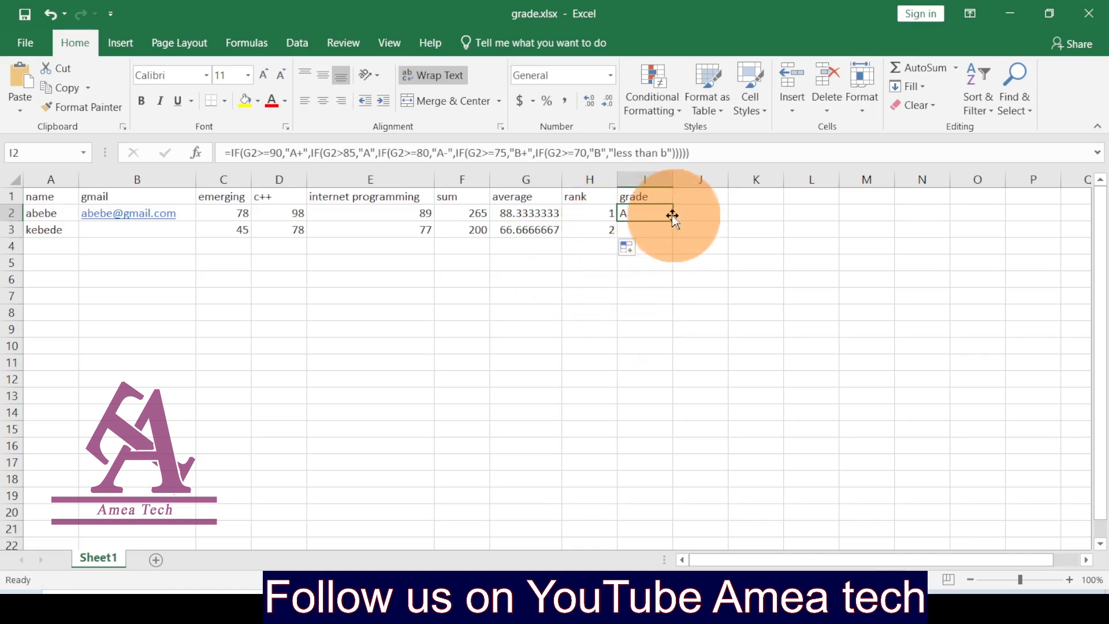
drag(671, 220, 672, 238)
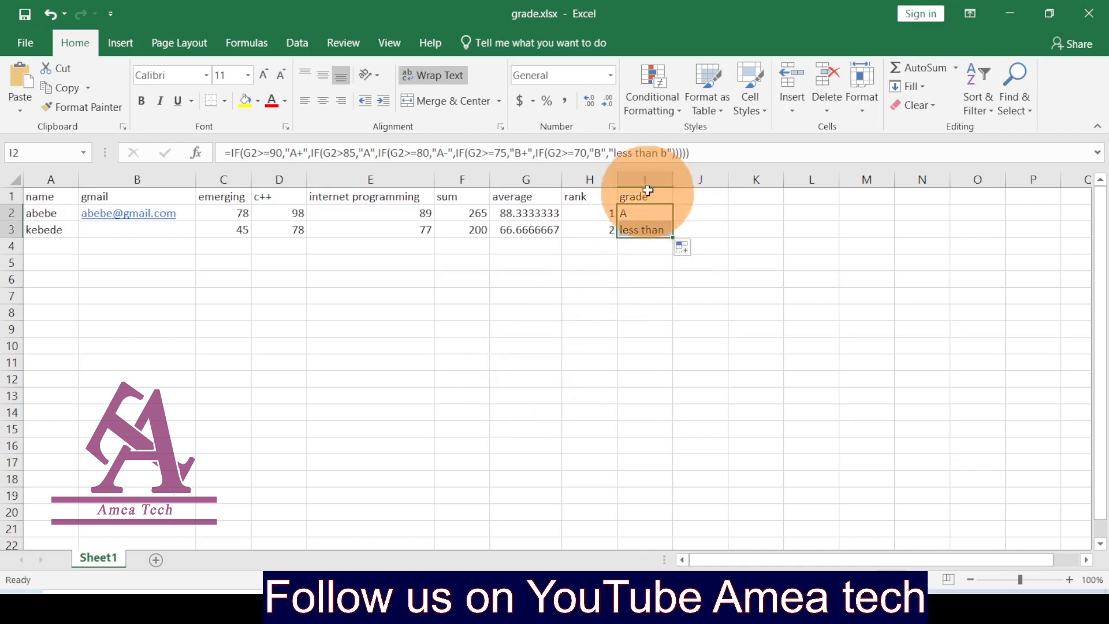
drag(672, 179, 691, 180)
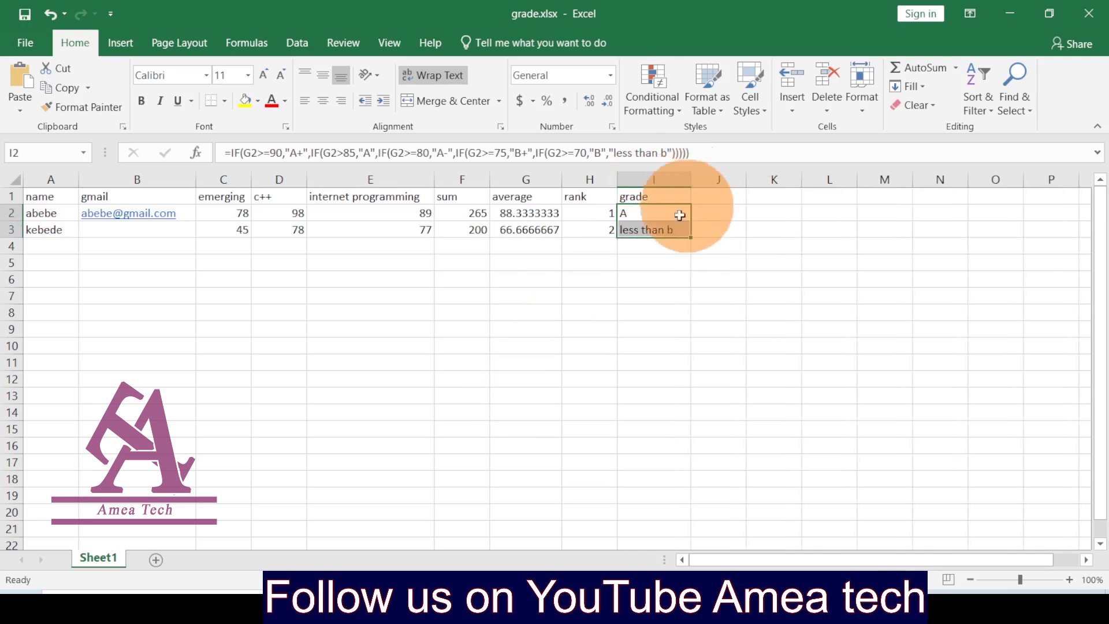
click(332, 361)
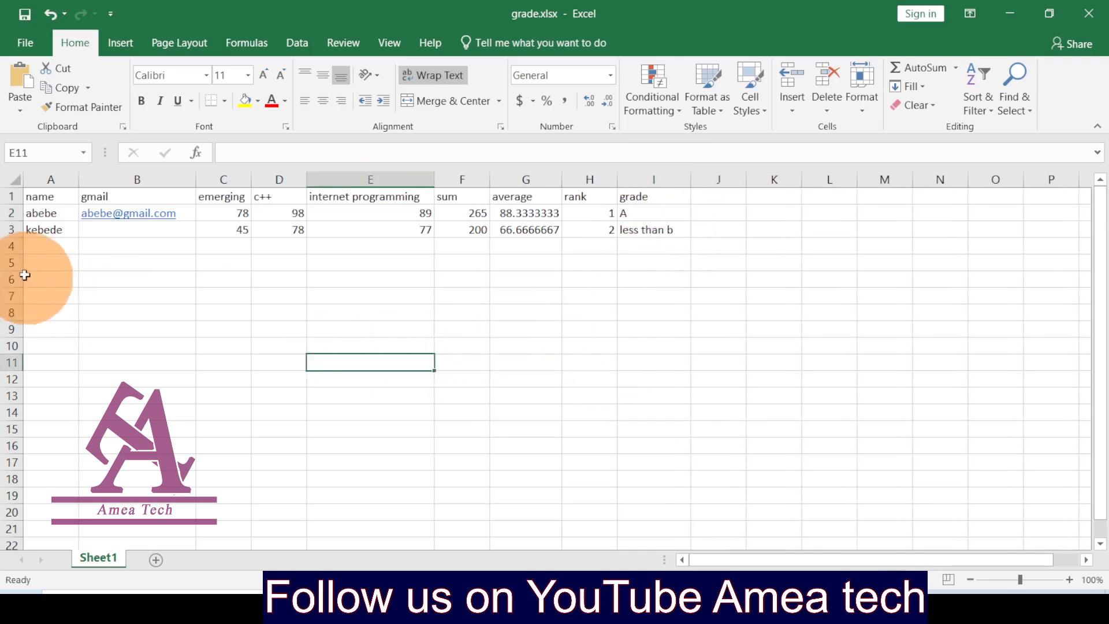
Step: Enter the third student's name in A4, trimming its last two letters
click(42, 246)
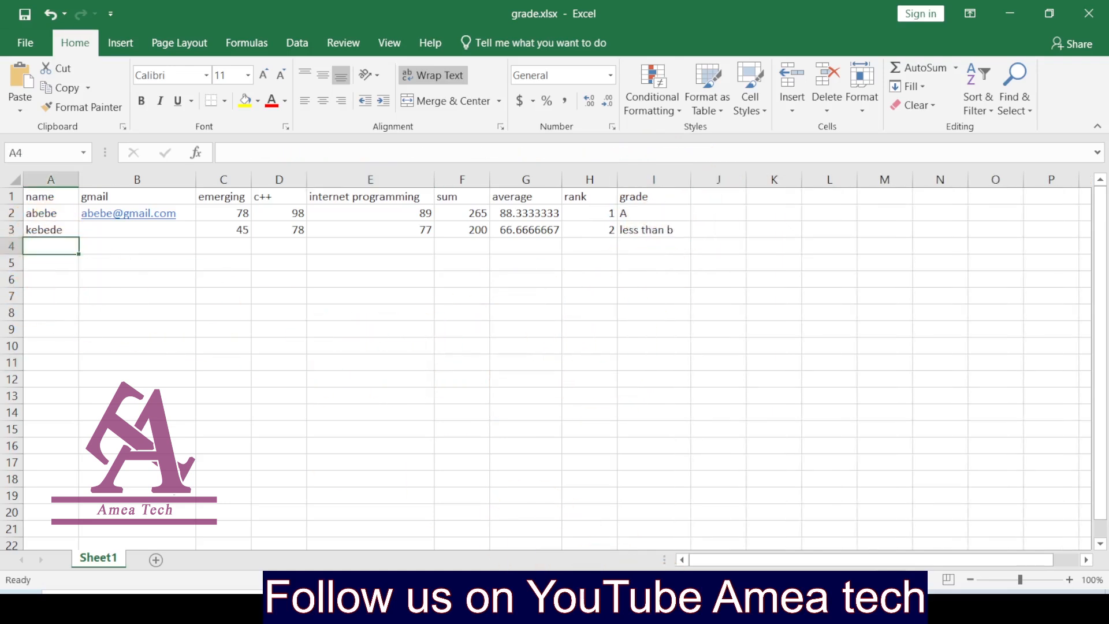
mouse_move(621, 611)
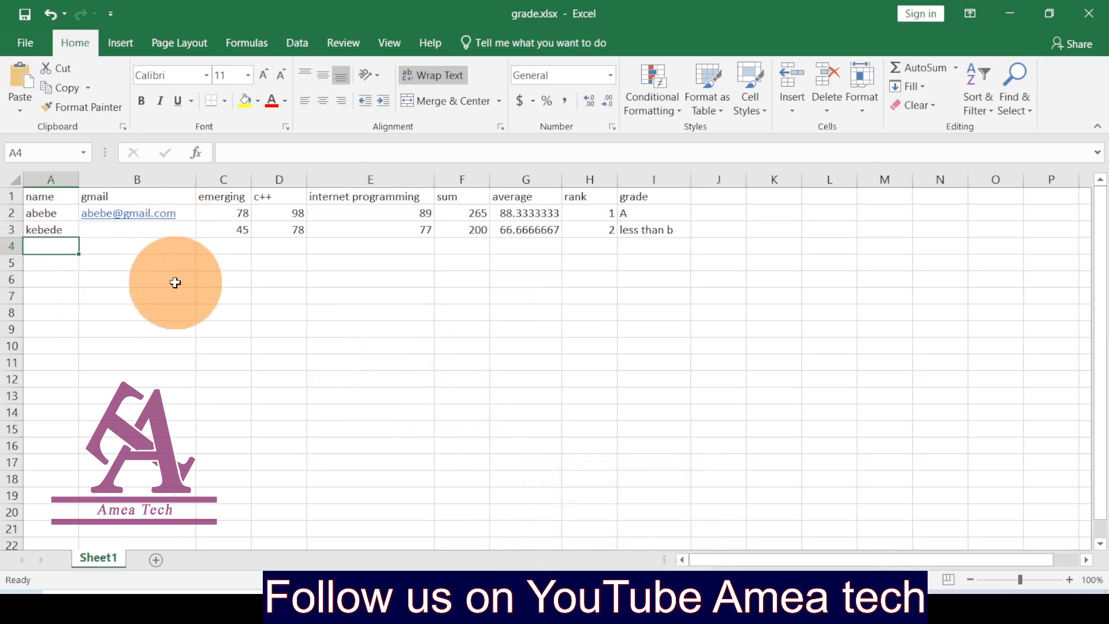
text(abebe)
click(136, 249)
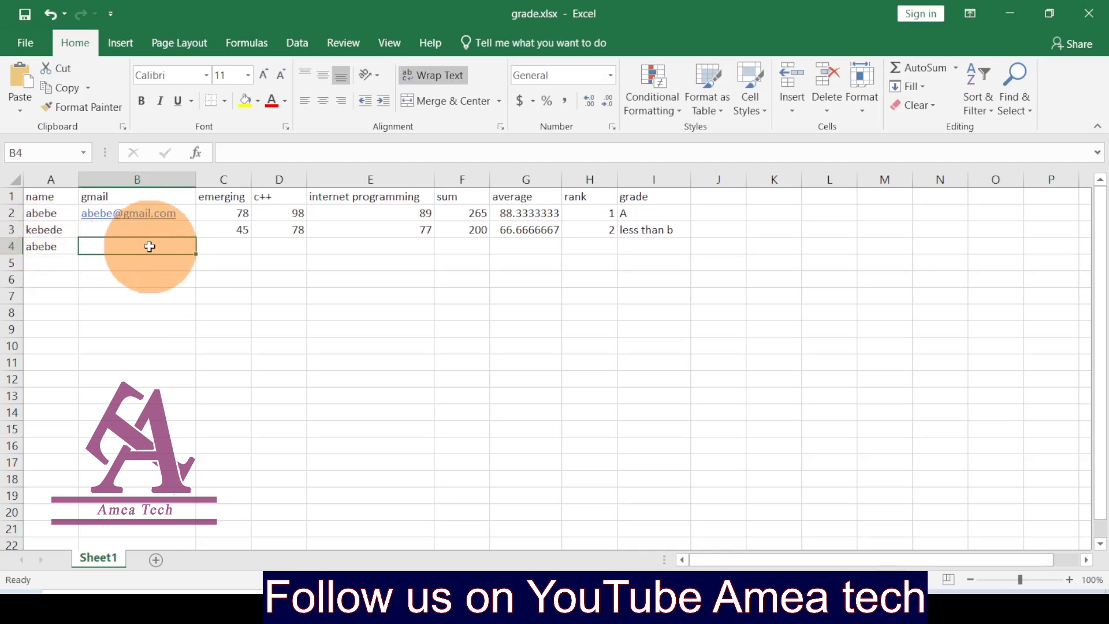
click(225, 246)
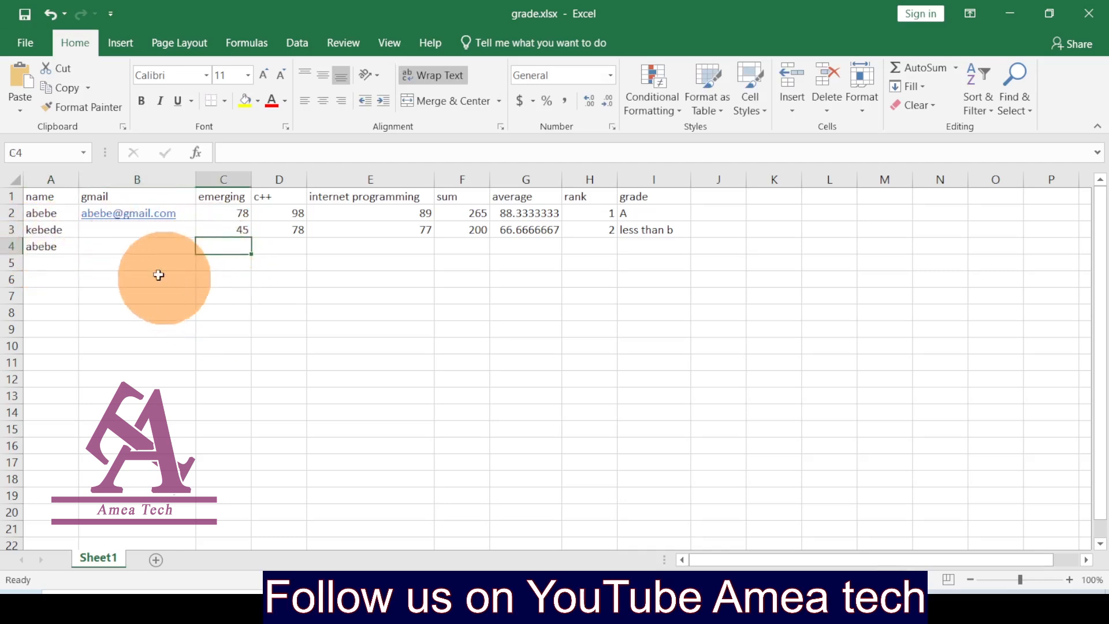
double_click(52, 247)
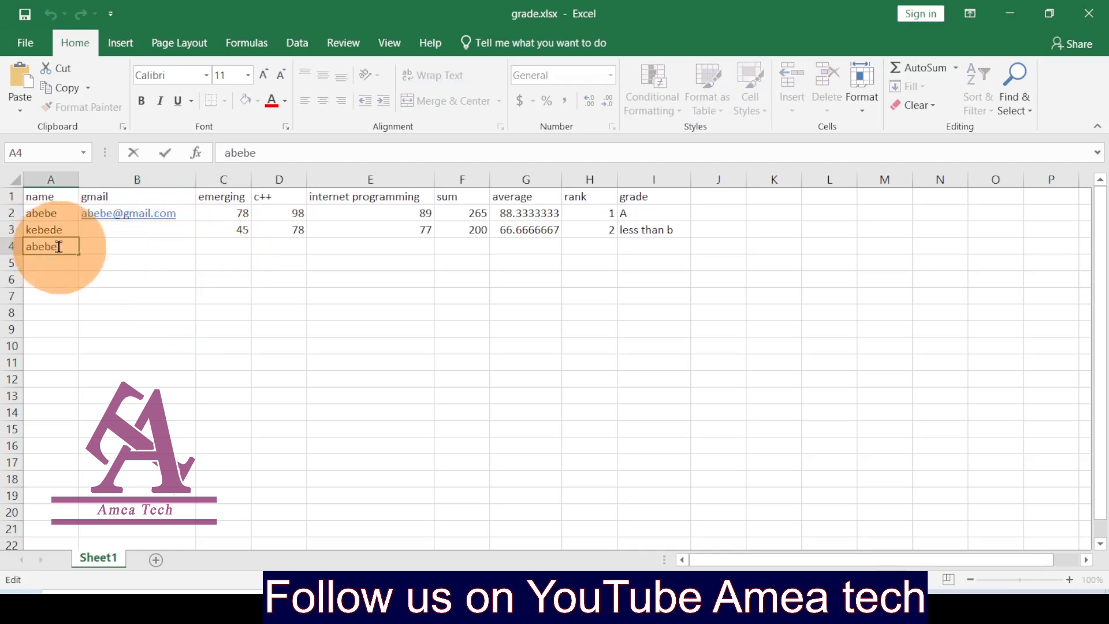
drag(59, 246, 44, 247)
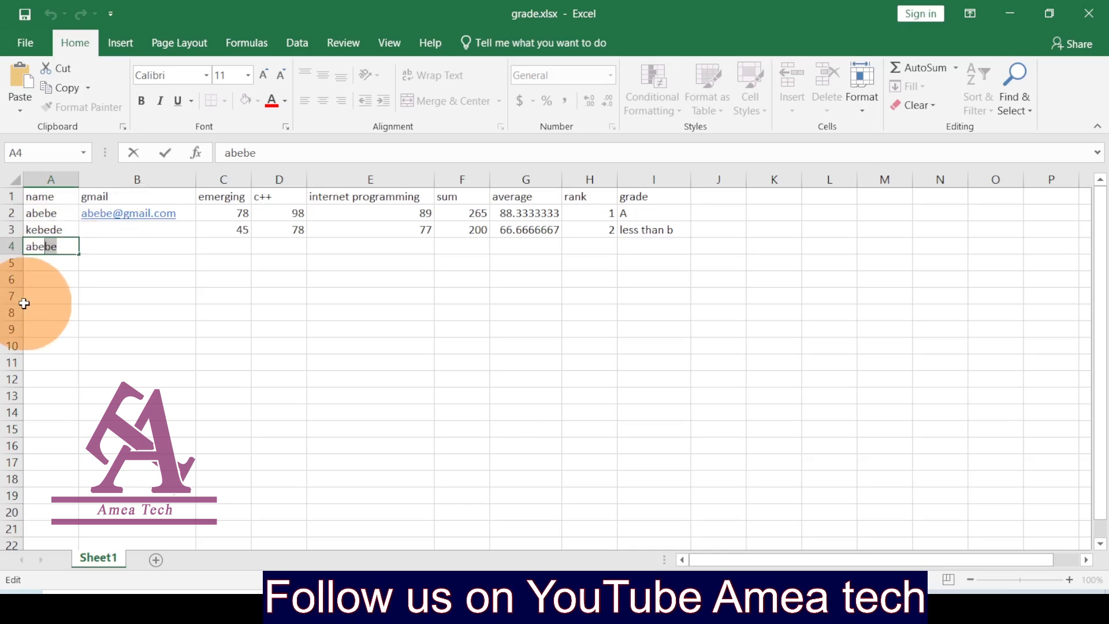
key(BackSpace)
click(242, 243)
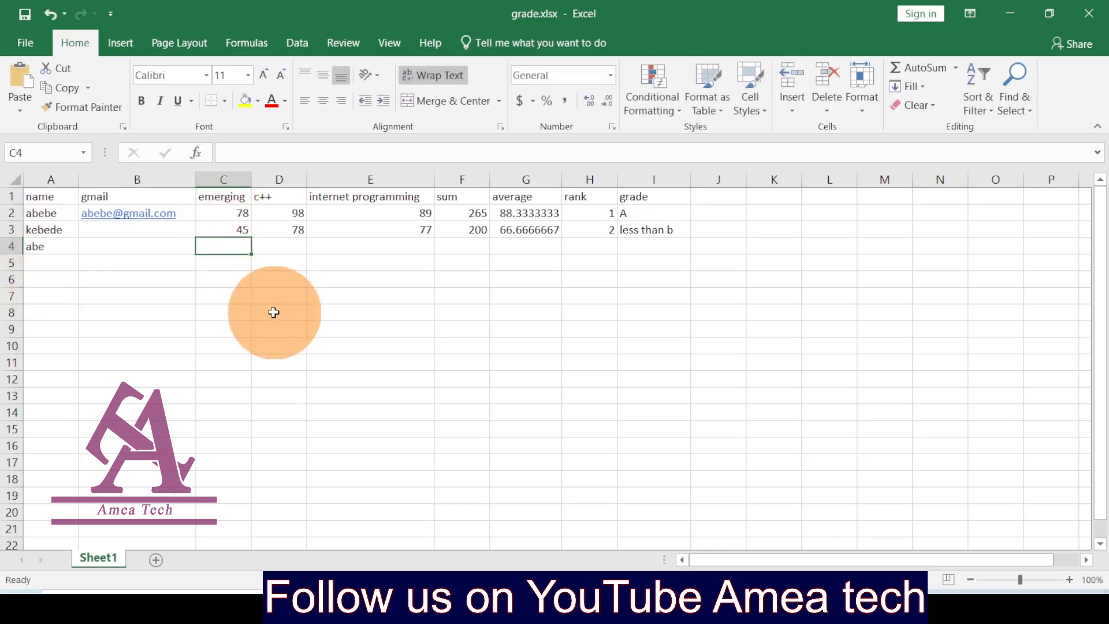
Step: Enter 77 as the third student's score in C4, D4 and E4
text(77)
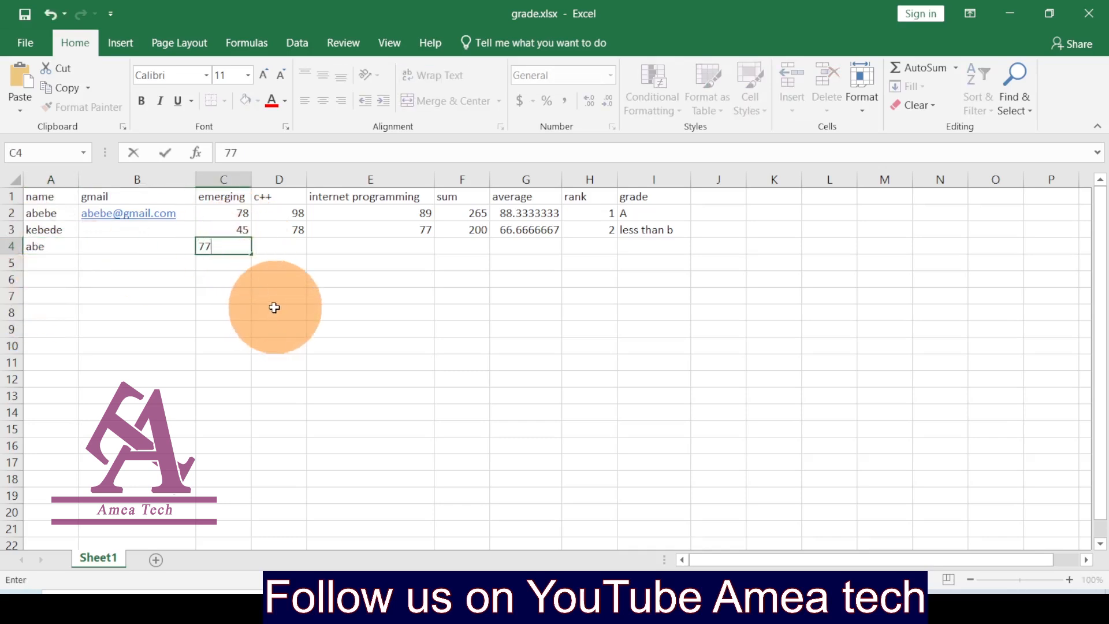
click(283, 246)
text(77)
click(386, 246)
text(77)
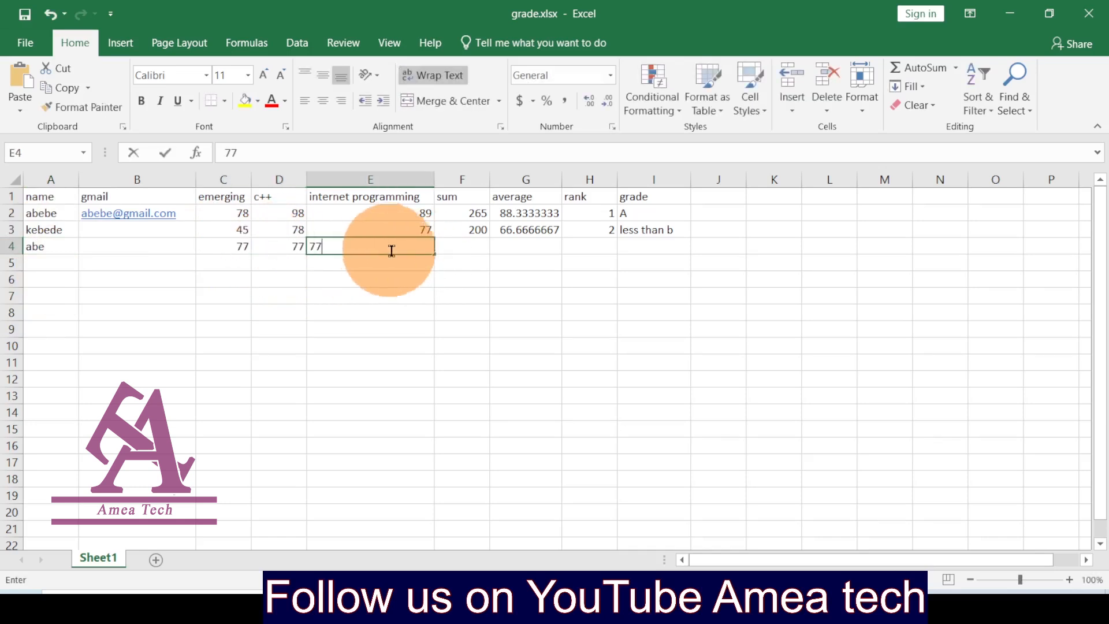
click(472, 248)
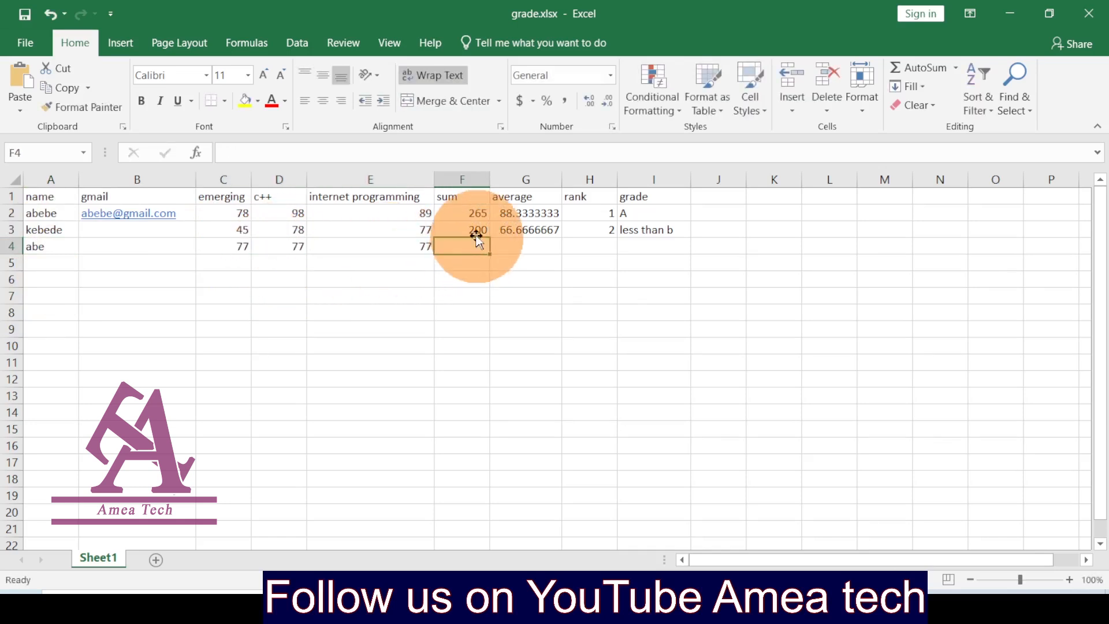
Step: Fill the sum and average formulas down to row 4 (231, 77) and clear the stray #DIV/0! in G5
click(475, 234)
drag(488, 236, 488, 253)
click(540, 230)
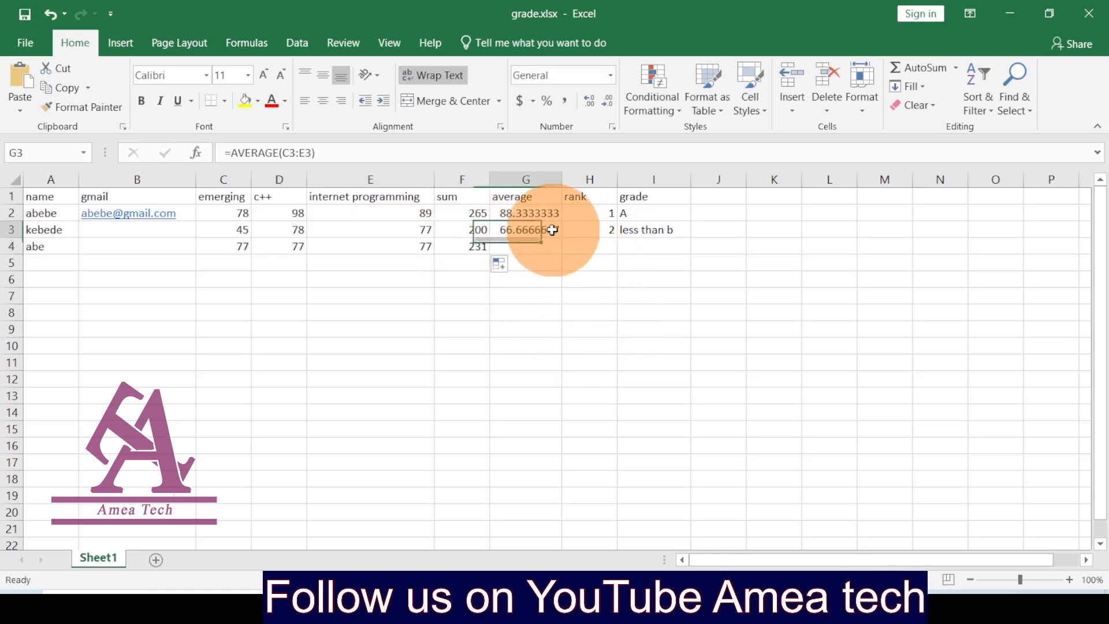
drag(560, 237, 562, 265)
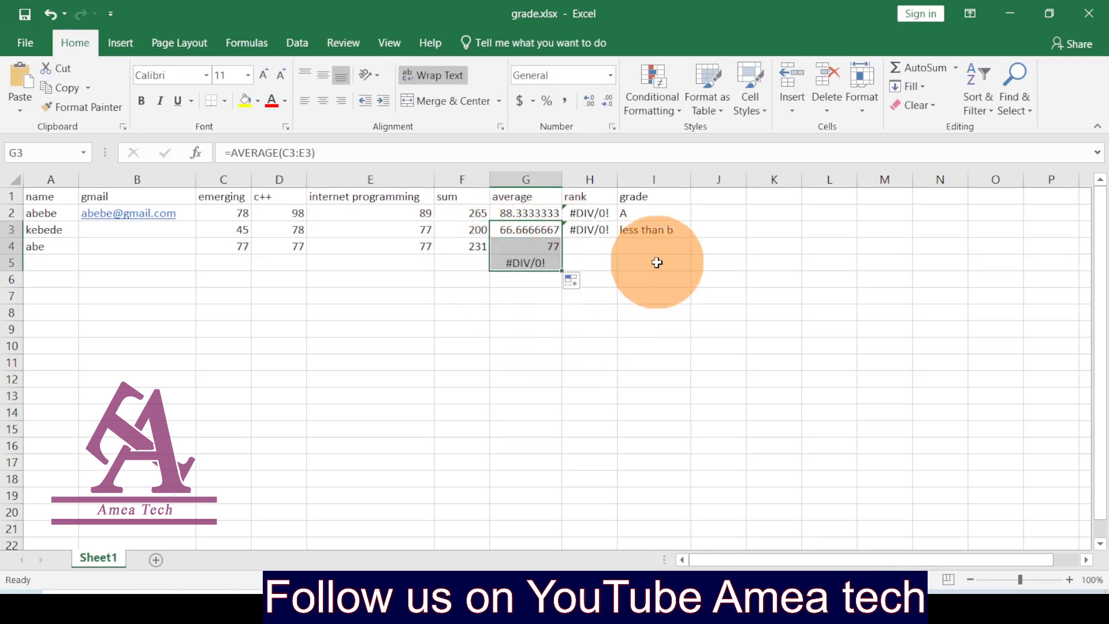
click(621, 279)
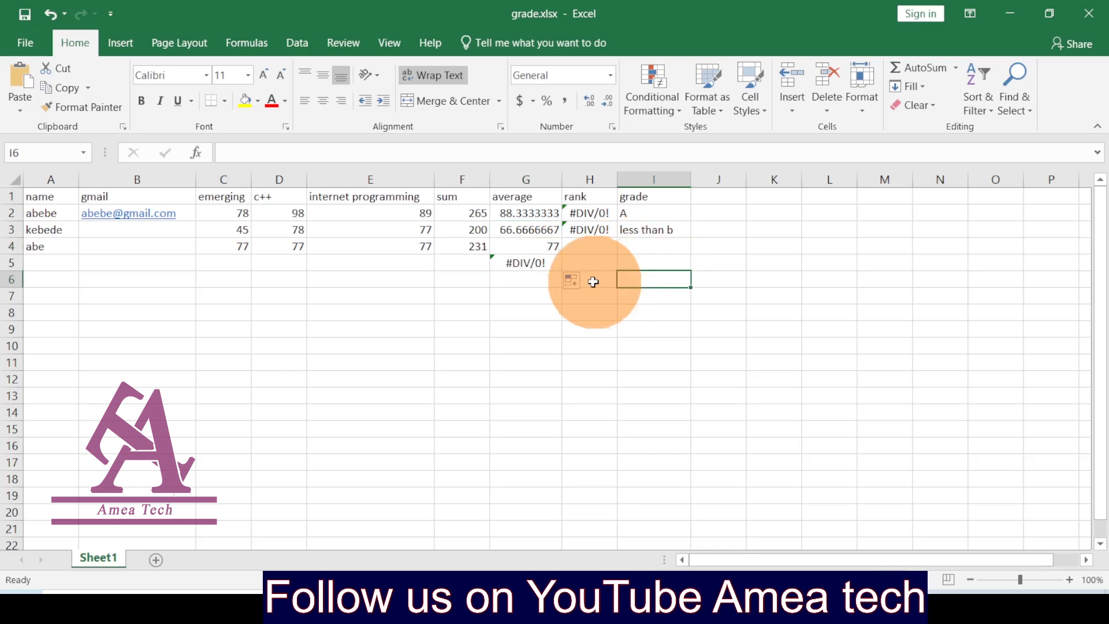
click(535, 265)
key(BackSpace)
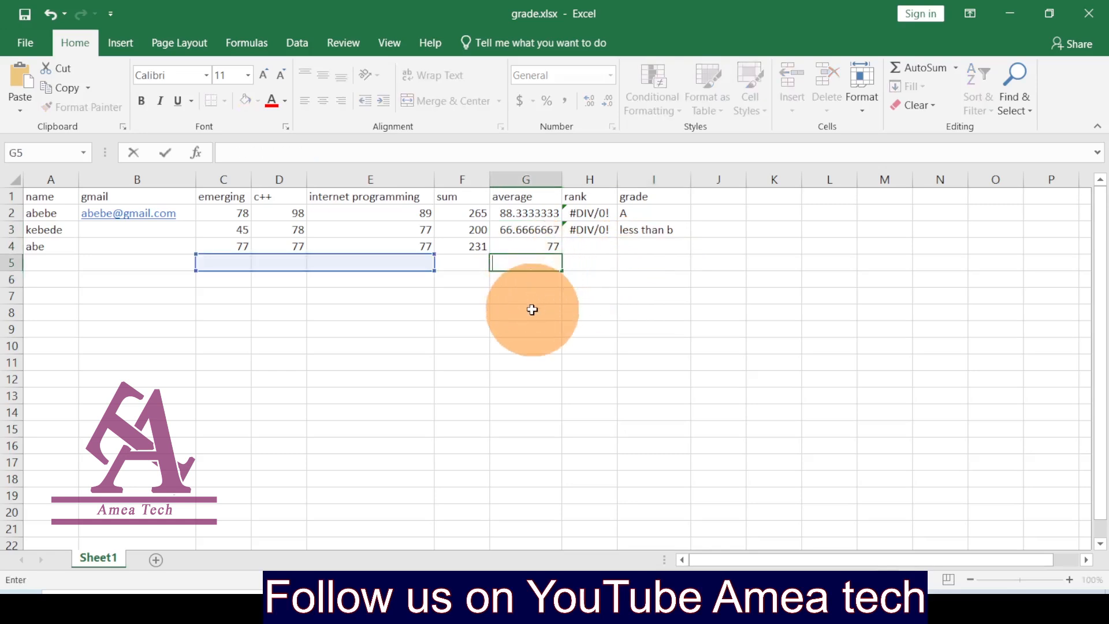
Step: Fill the rank and grade formulas down to row 4, giving rank 2 and grade B+
click(604, 247)
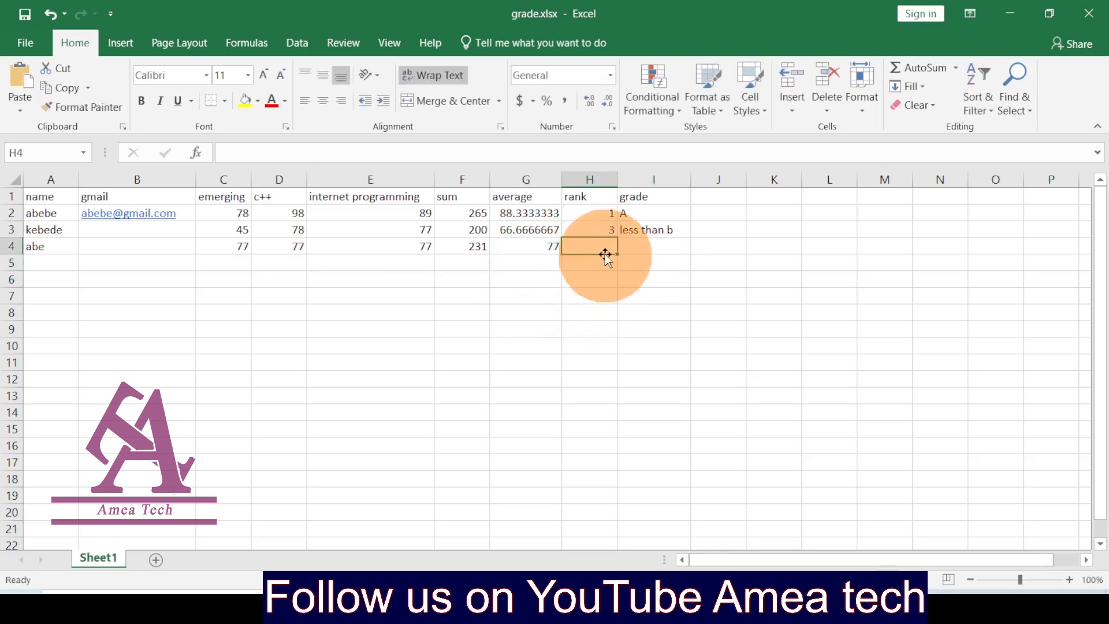
click(604, 230)
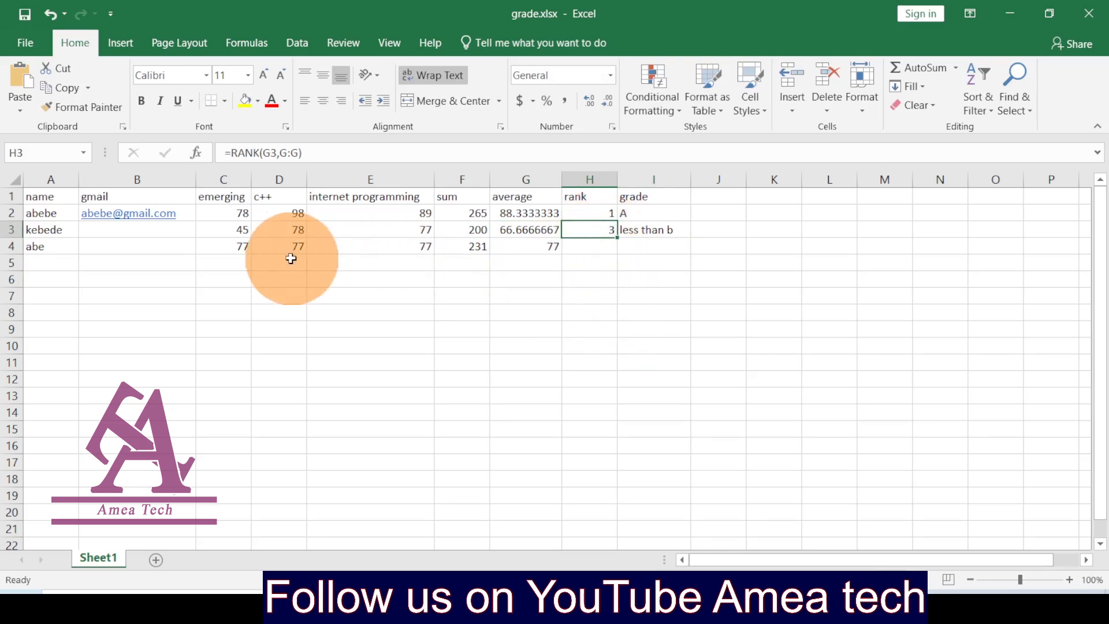
click(552, 246)
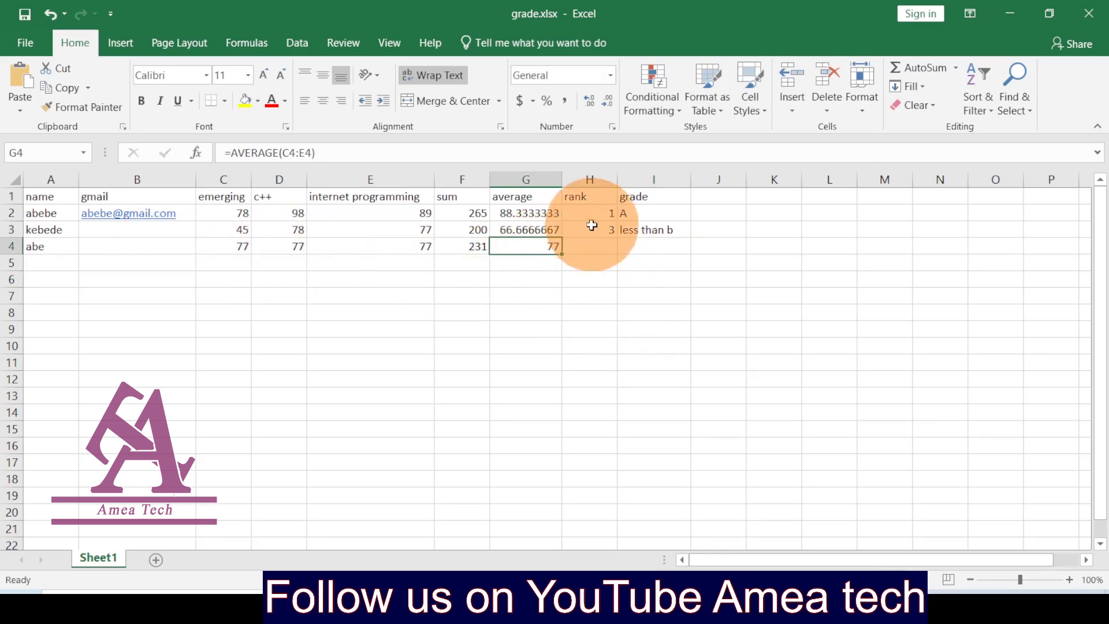
click(601, 248)
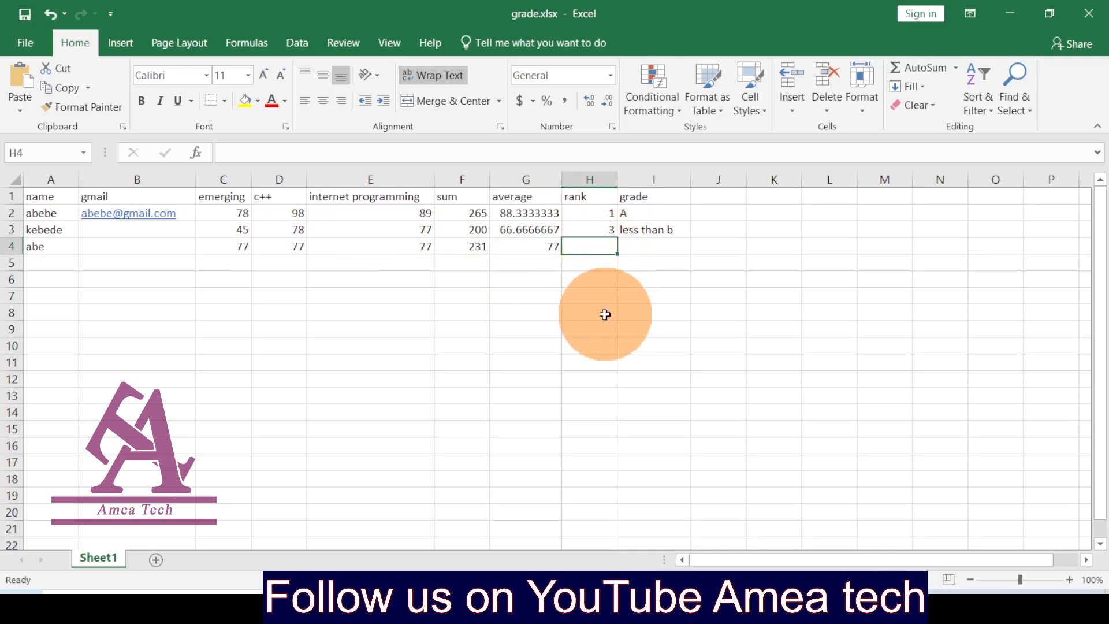
click(606, 229)
drag(617, 237, 618, 249)
click(670, 252)
click(663, 230)
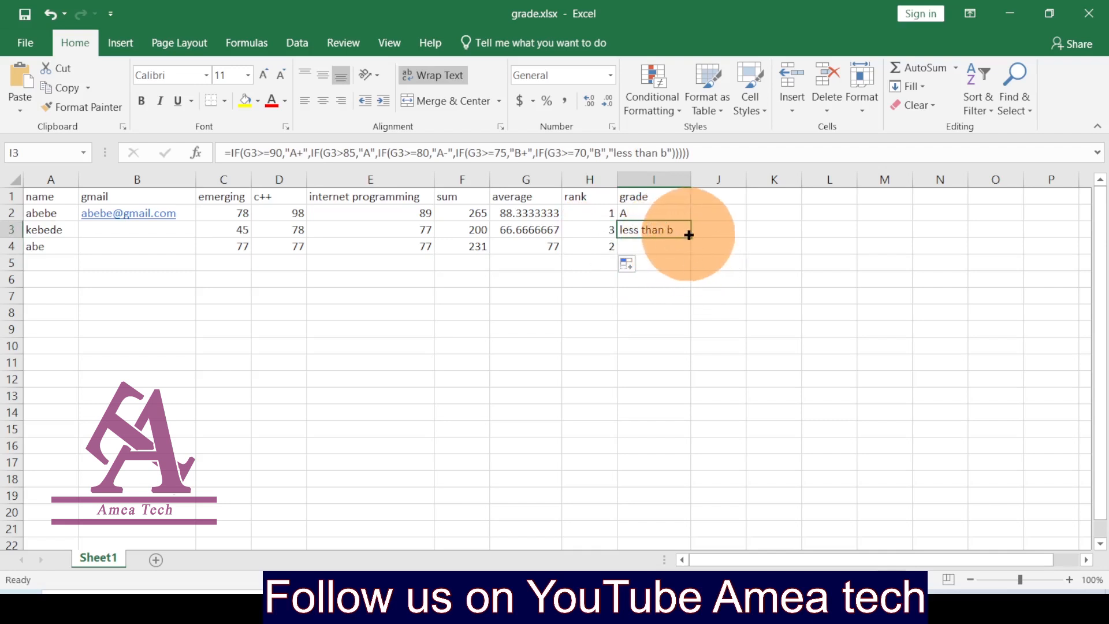
drag(689, 234, 684, 260)
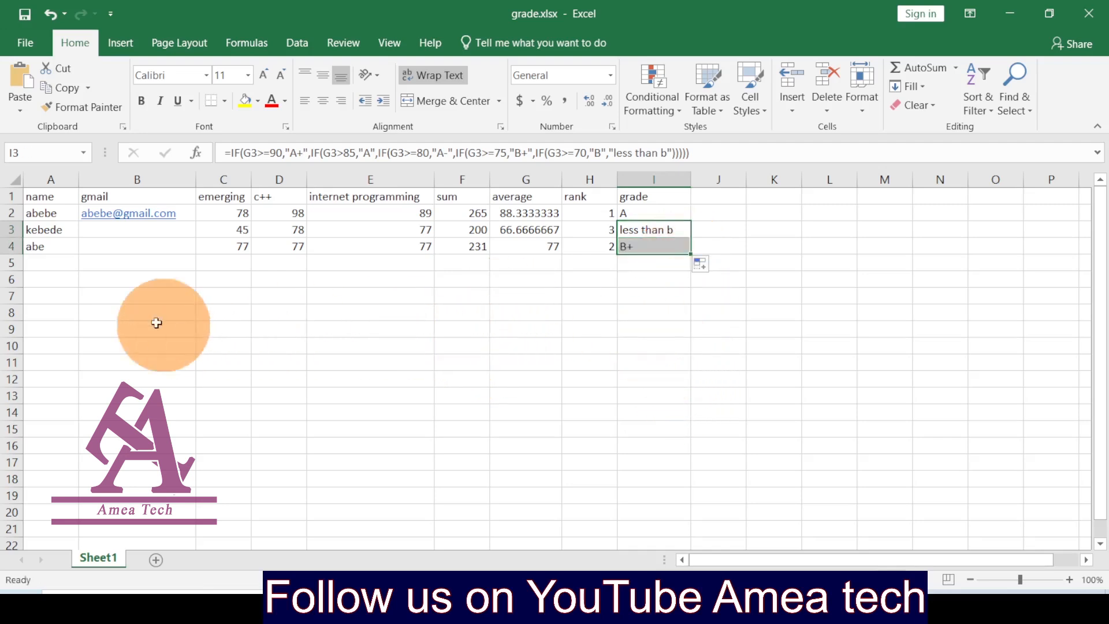
click(58, 276)
click(649, 315)
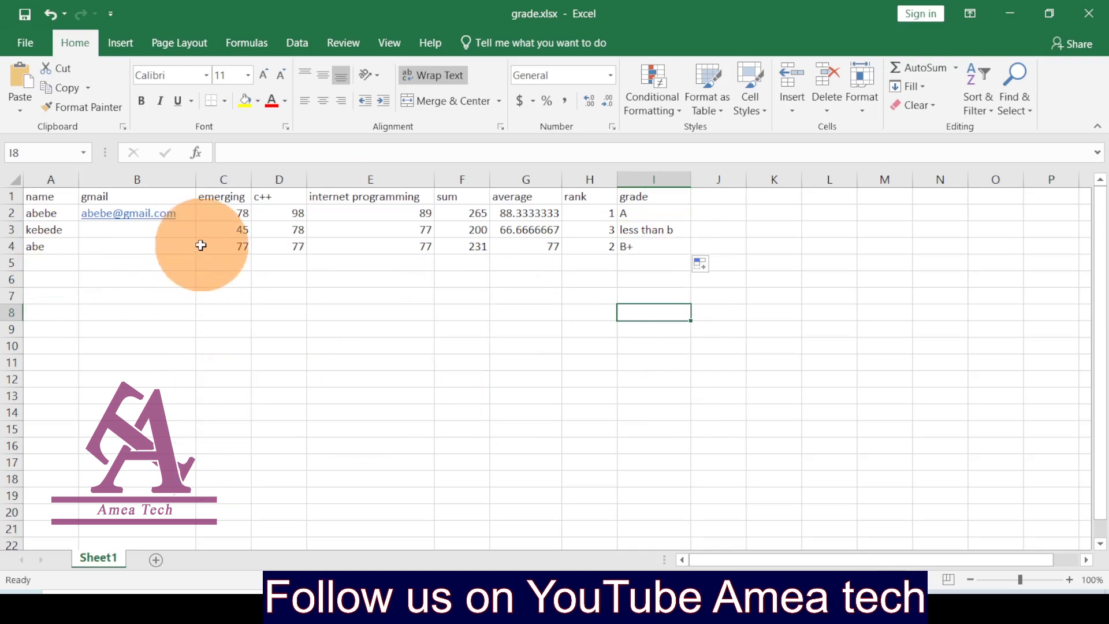
Step: Enter the second and third students' e-mail addresses in B3 and B4
click(128, 238)
double_click(49, 225)
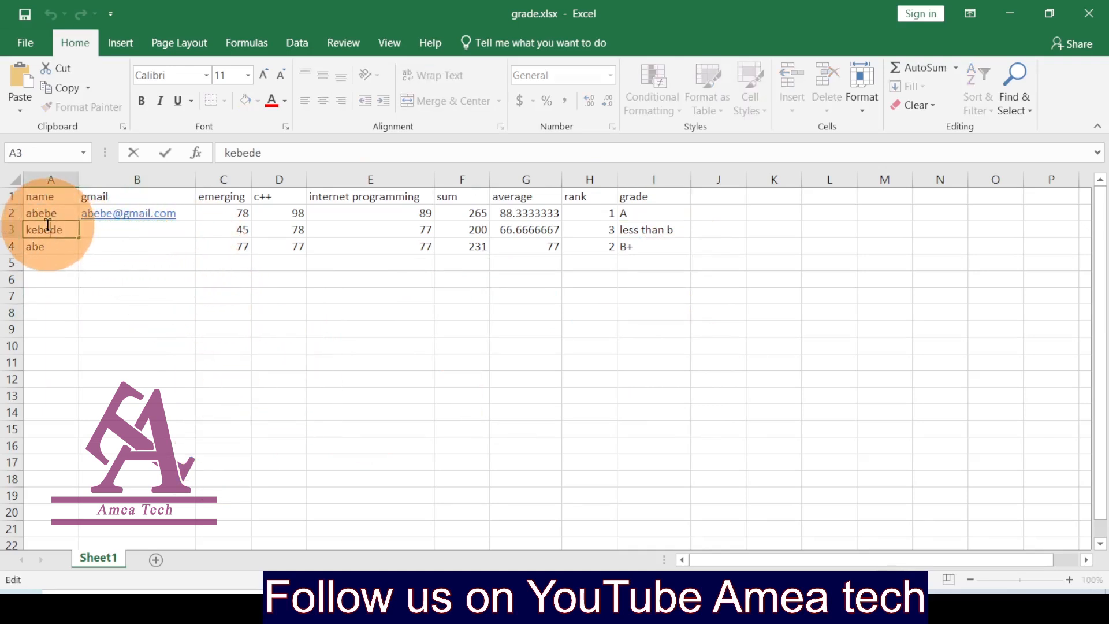
double_click(48, 225)
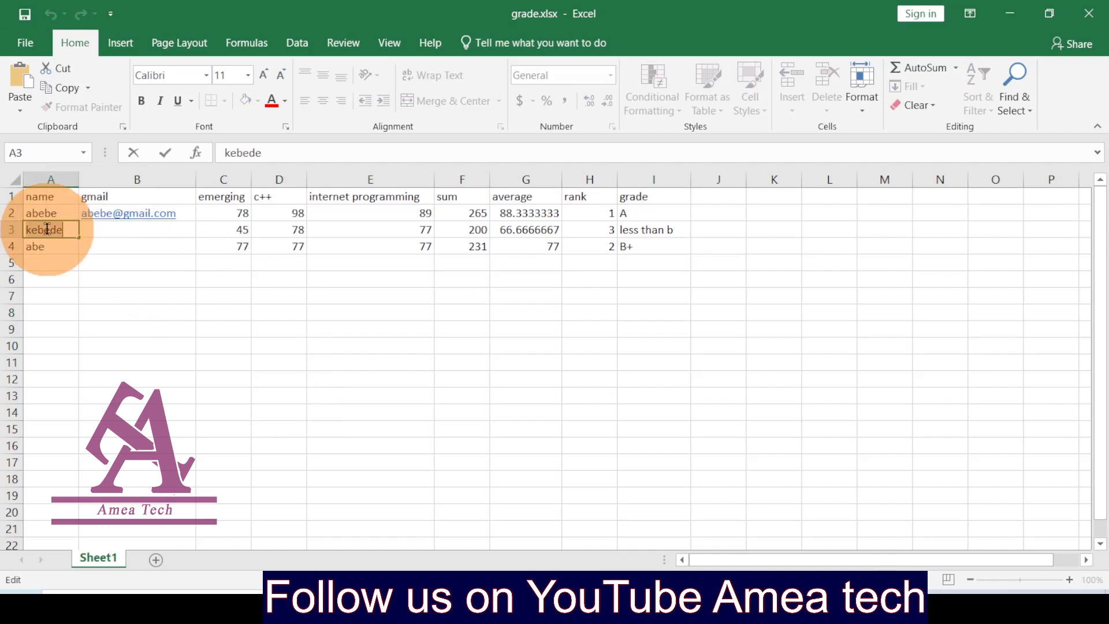
click(112, 231)
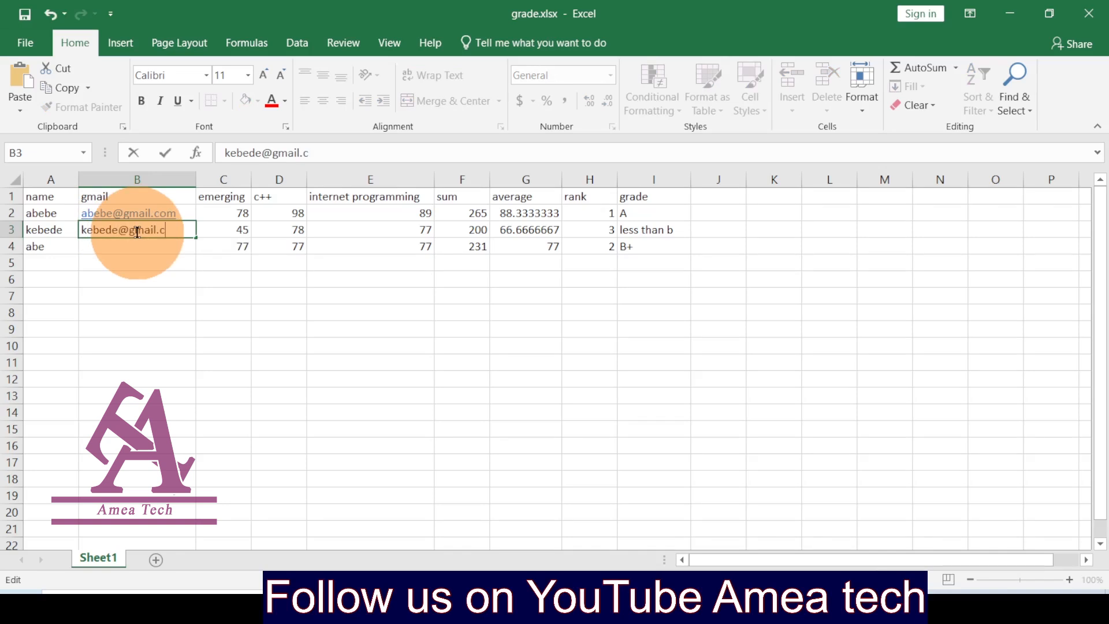
click(123, 246)
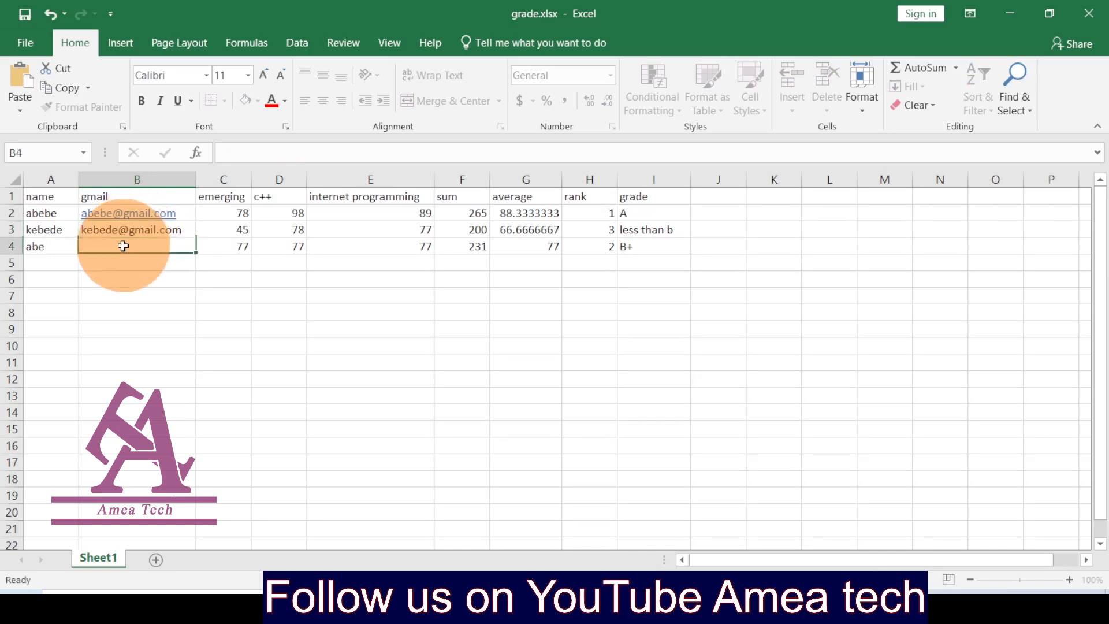
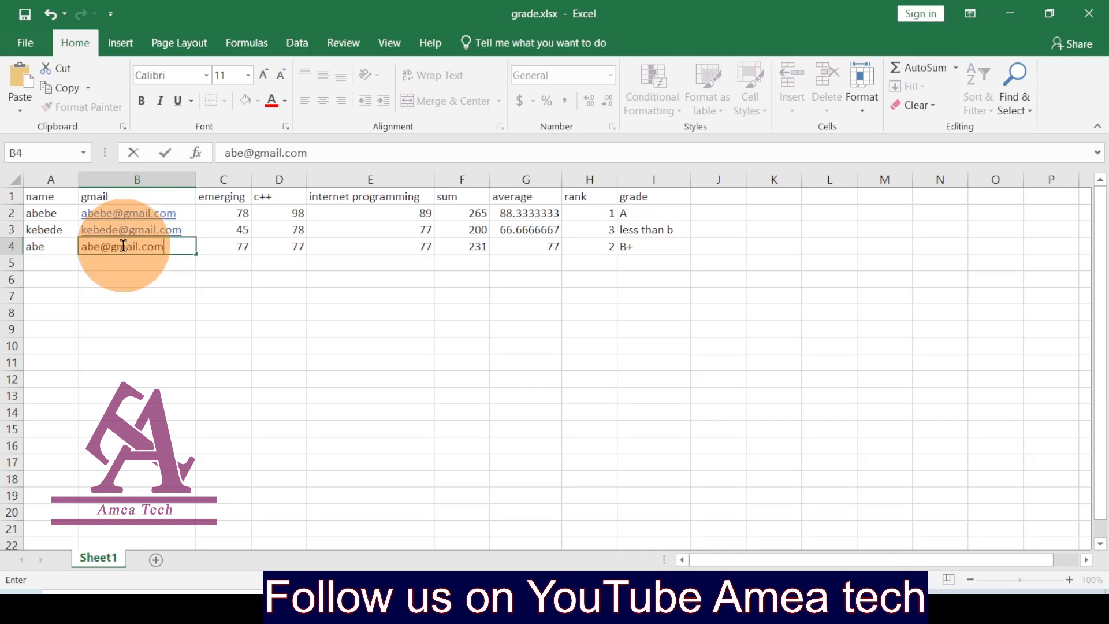
click(138, 279)
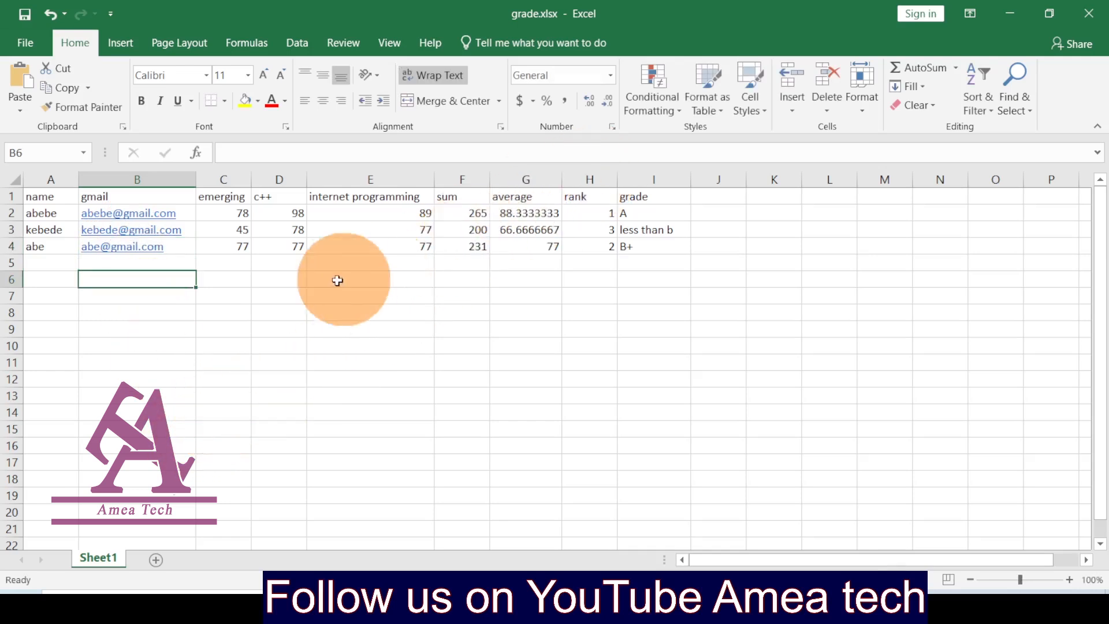
click(526, 215)
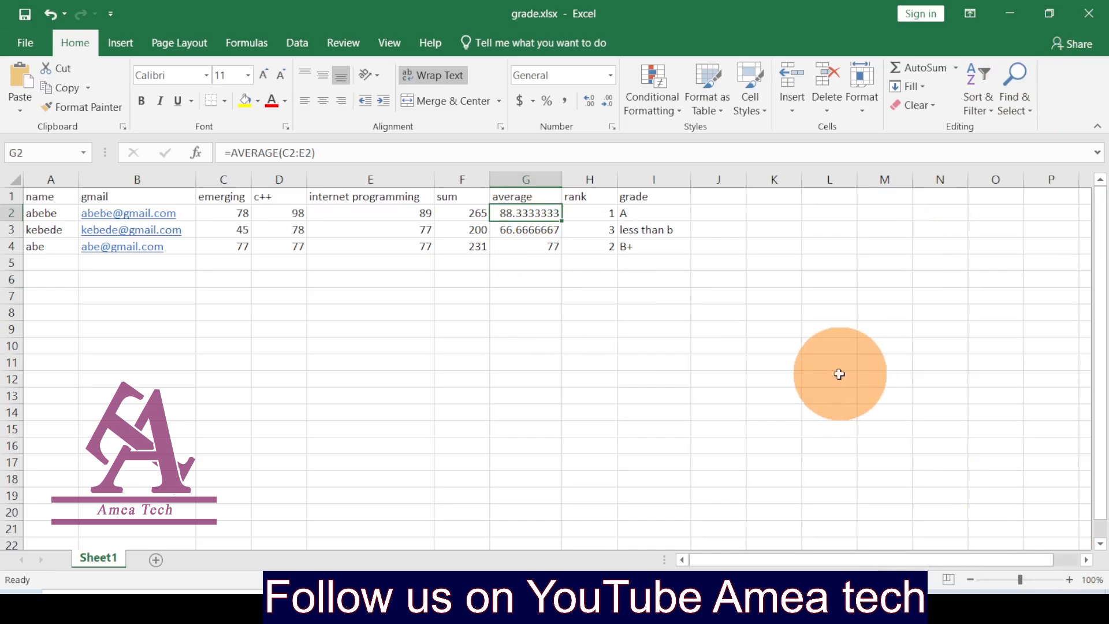
Step: Minimize Excel, create a new Microsoft Word Document in the etech folder, and begin naming it 'a'
click(1005, 13)
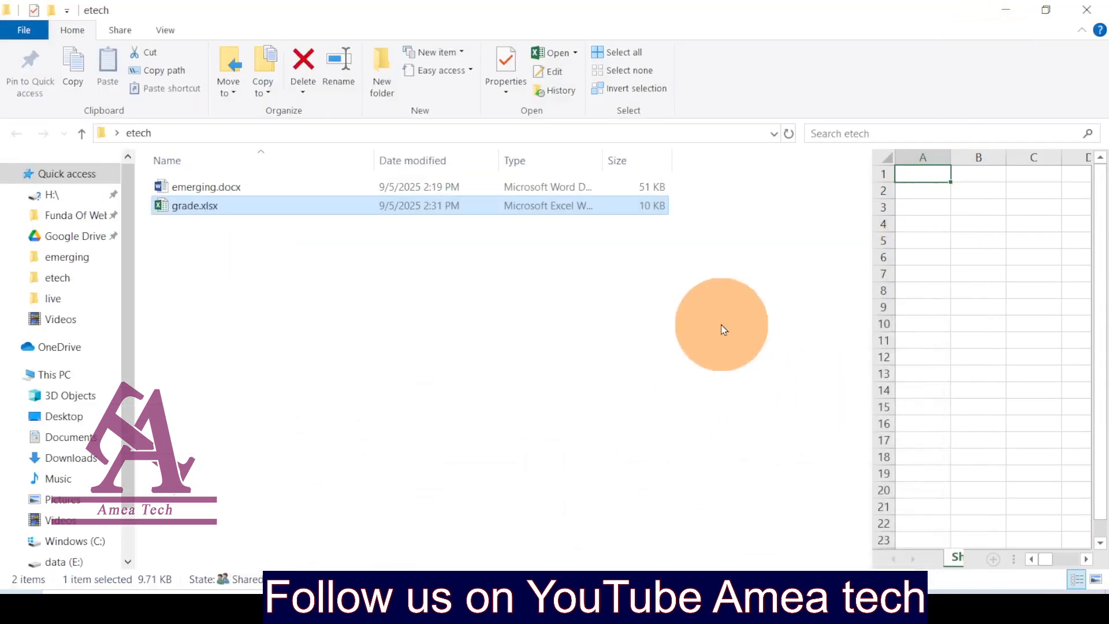
click(425, 327)
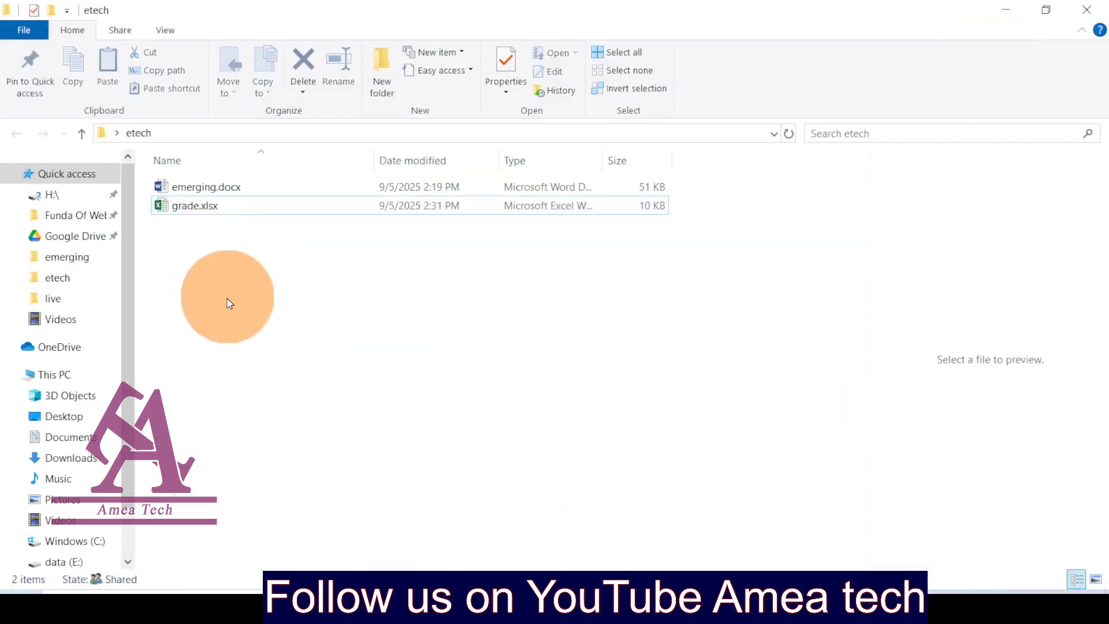
right_click(229, 303)
mouse_move(299, 548)
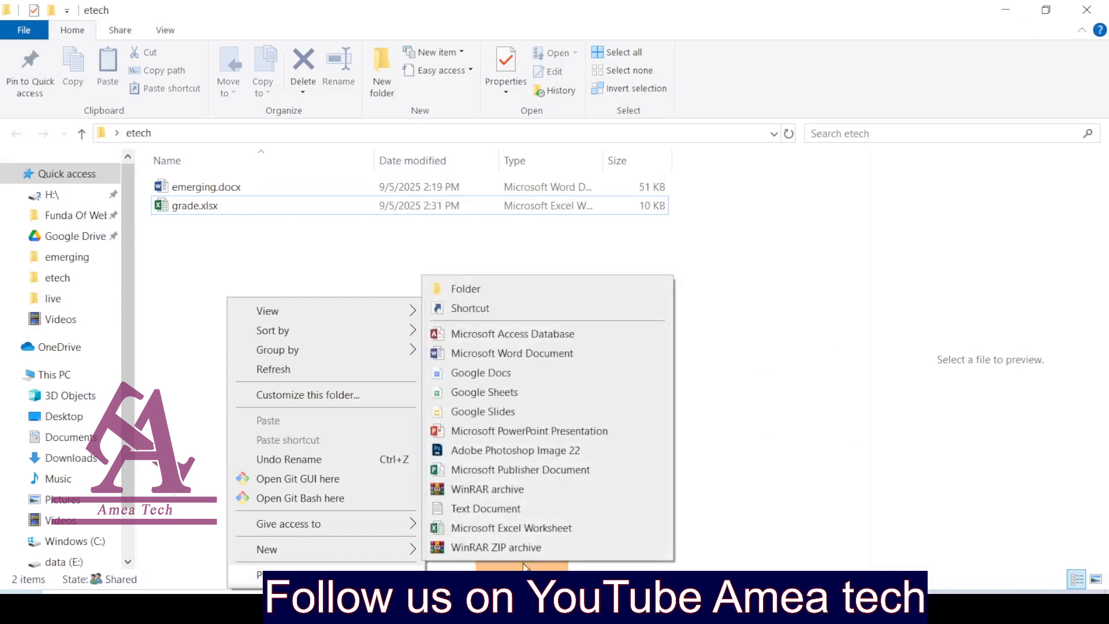
click(482, 354)
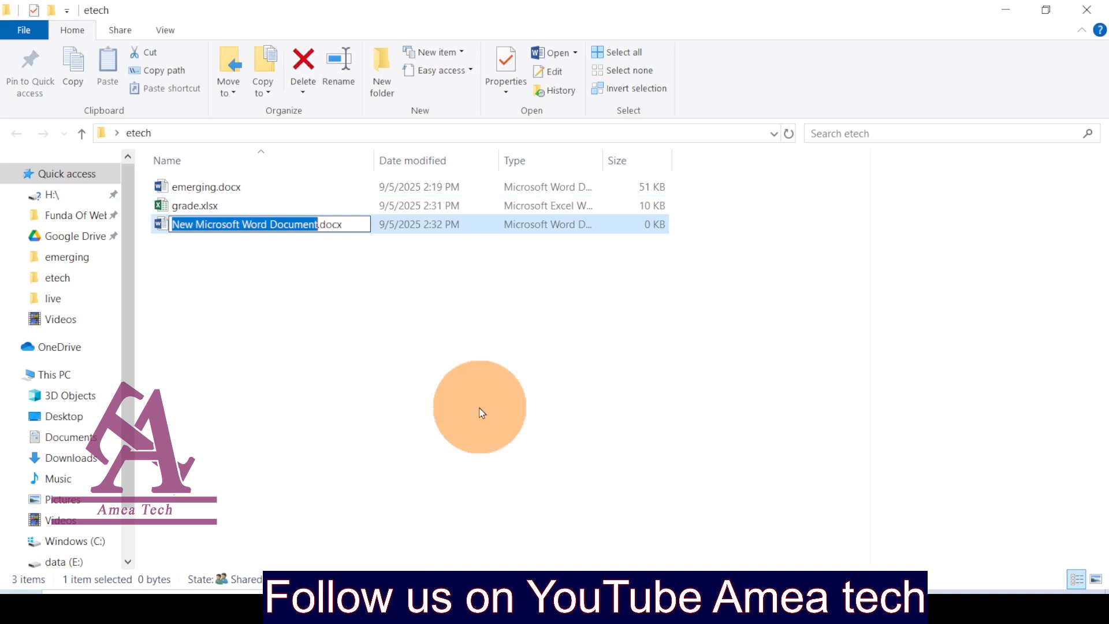
text(a)
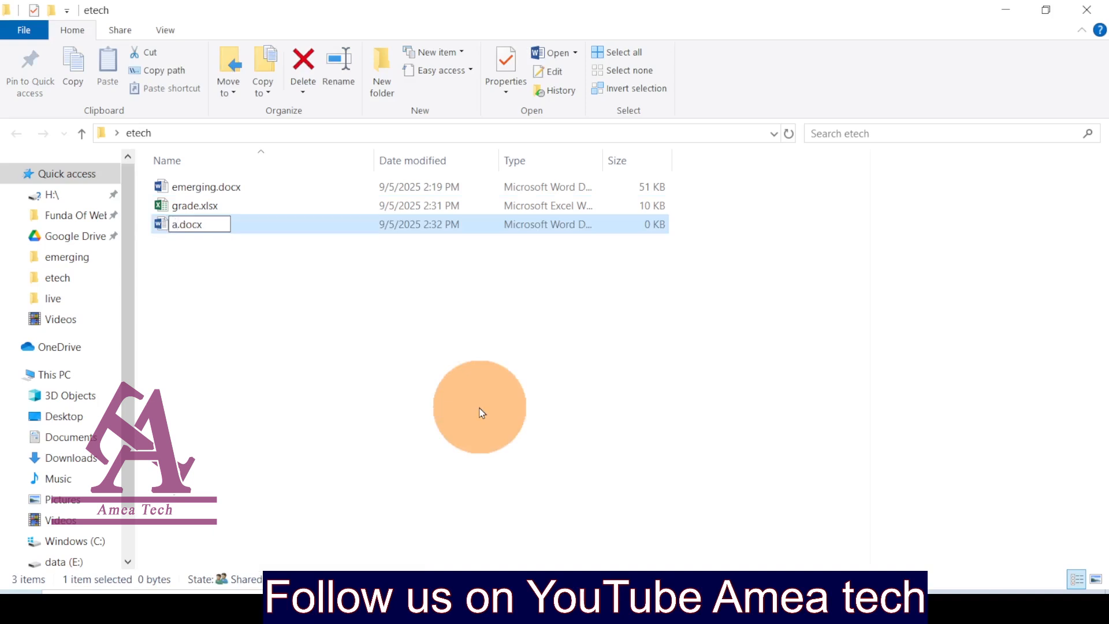